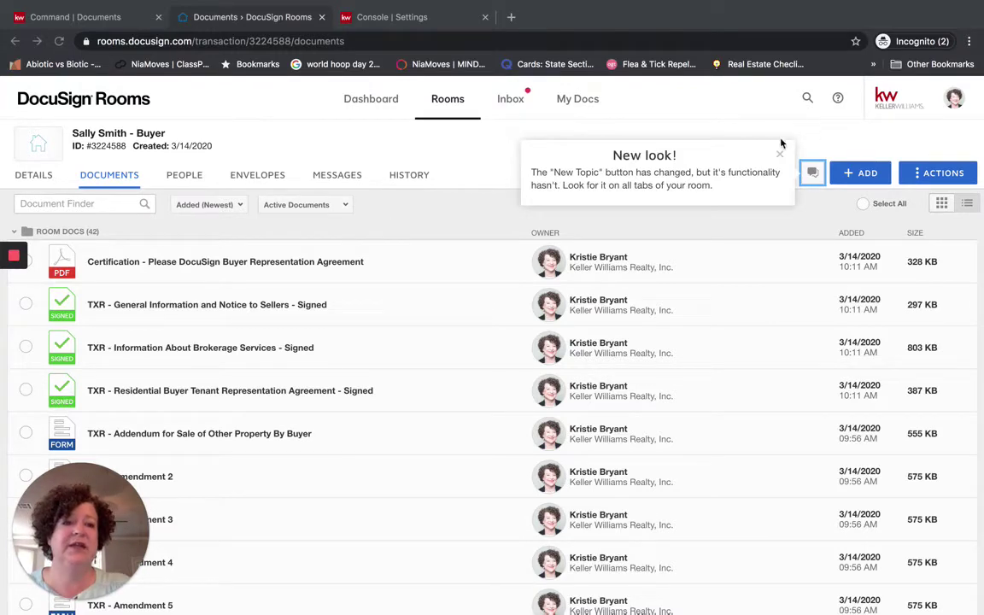
- From the account menu, switch Rooms to eSignature, back to Rooms, then to eSignature again
click(954, 100)
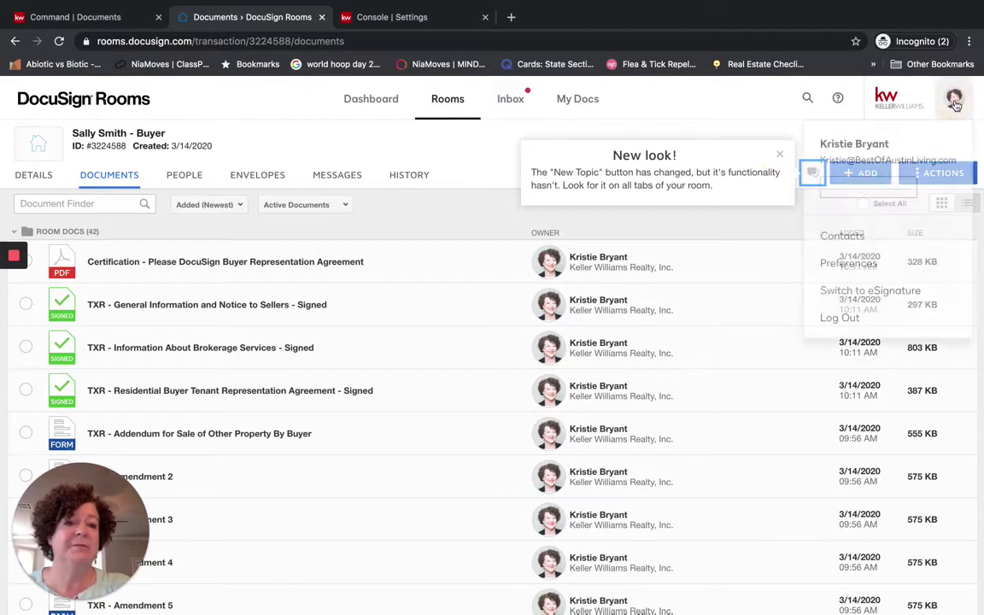
click(869, 295)
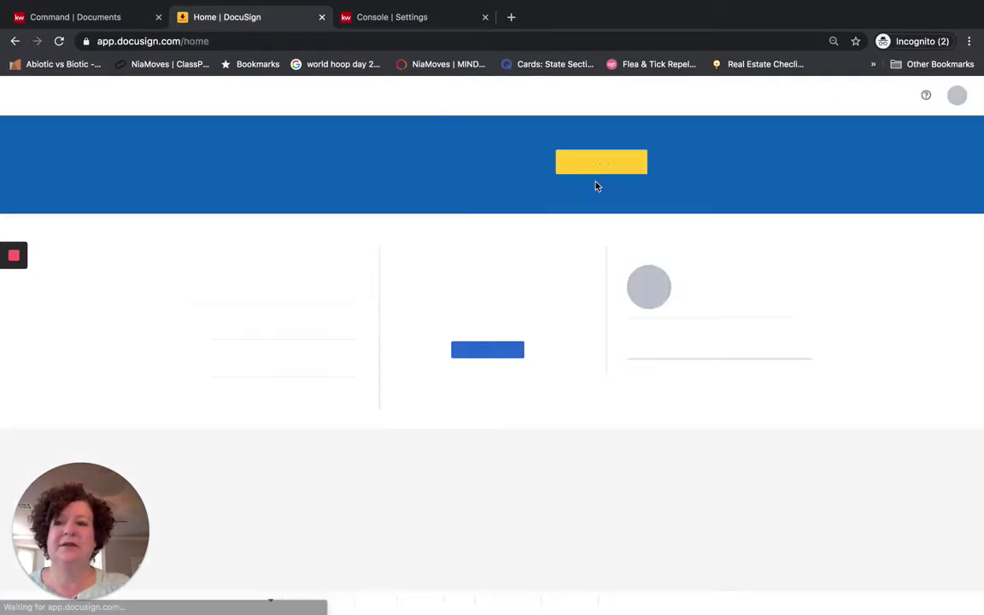
click(957, 97)
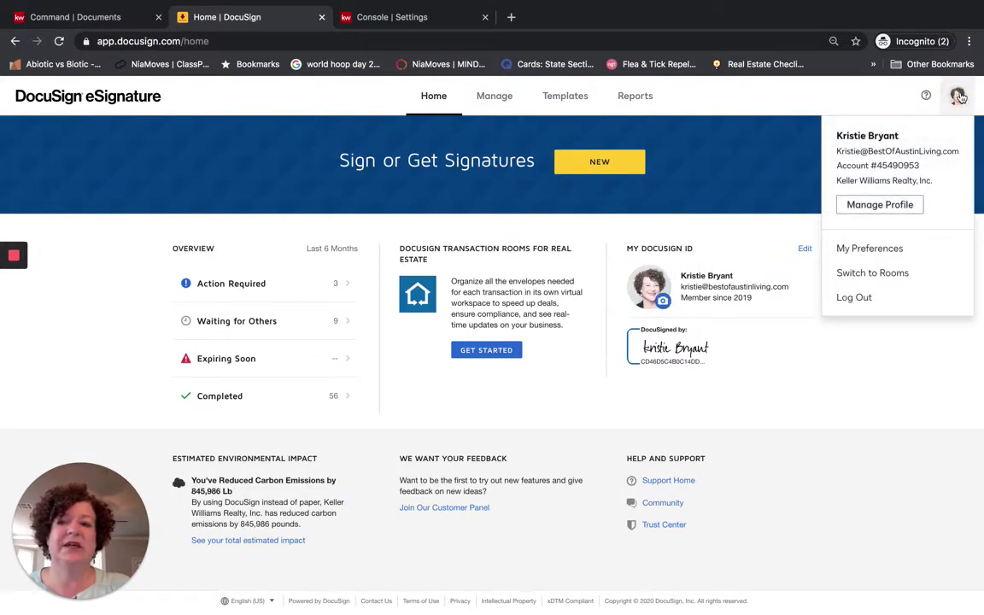
click(869, 274)
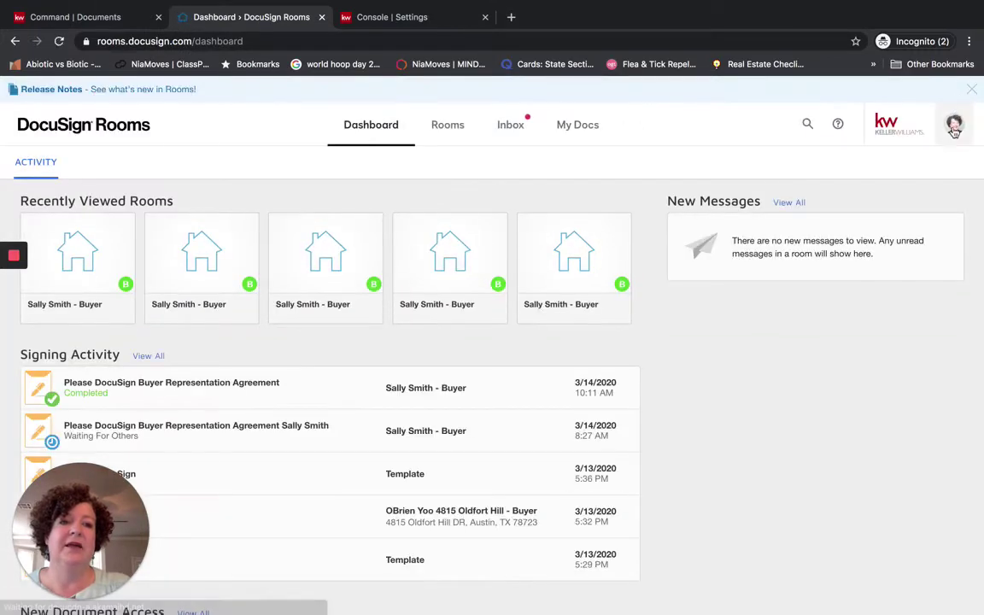
click(953, 124)
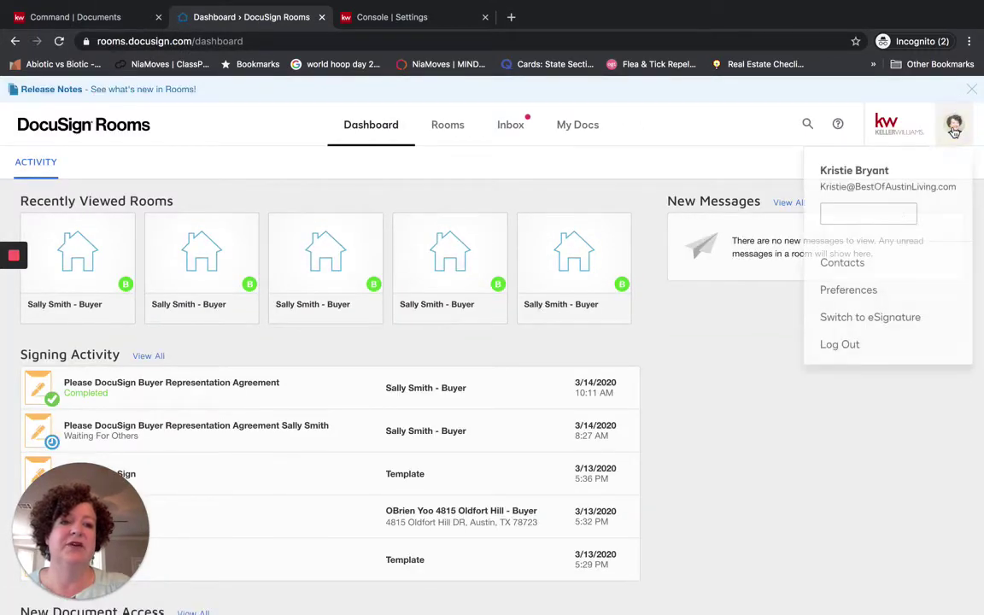
click(865, 319)
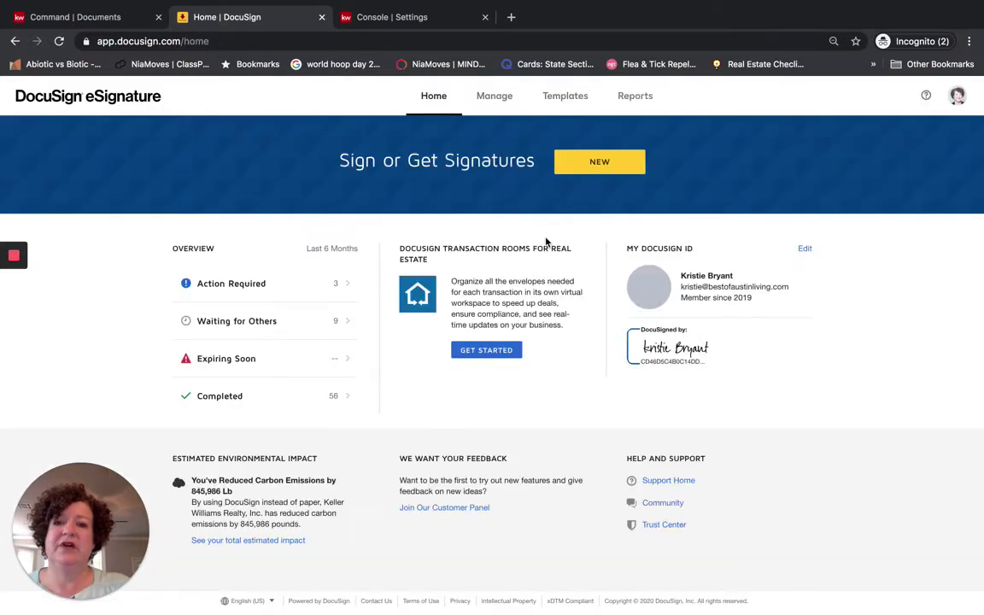
- Show the My Templates list and dismiss the New Template Views tip
click(565, 97)
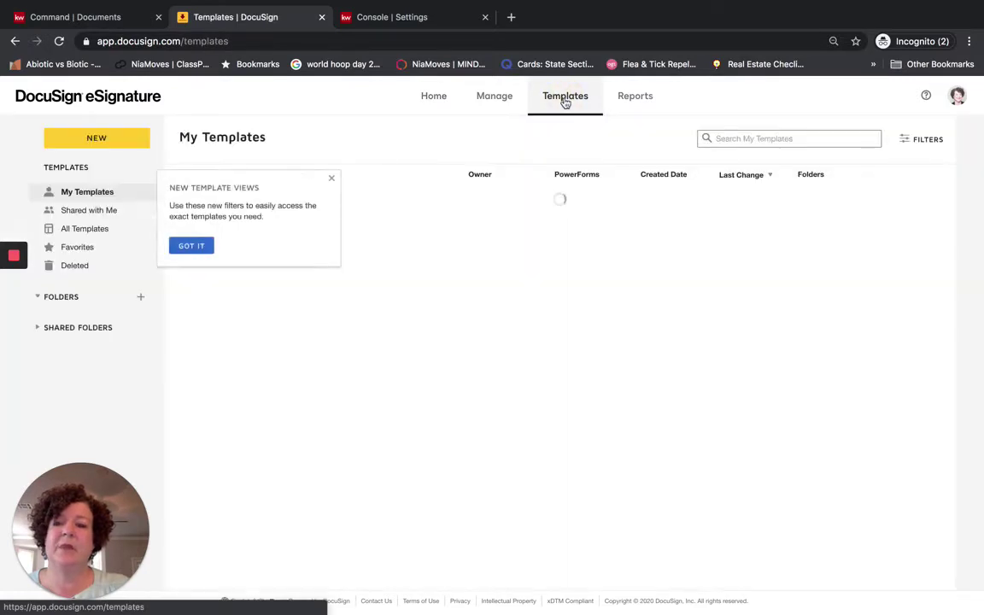
click(331, 178)
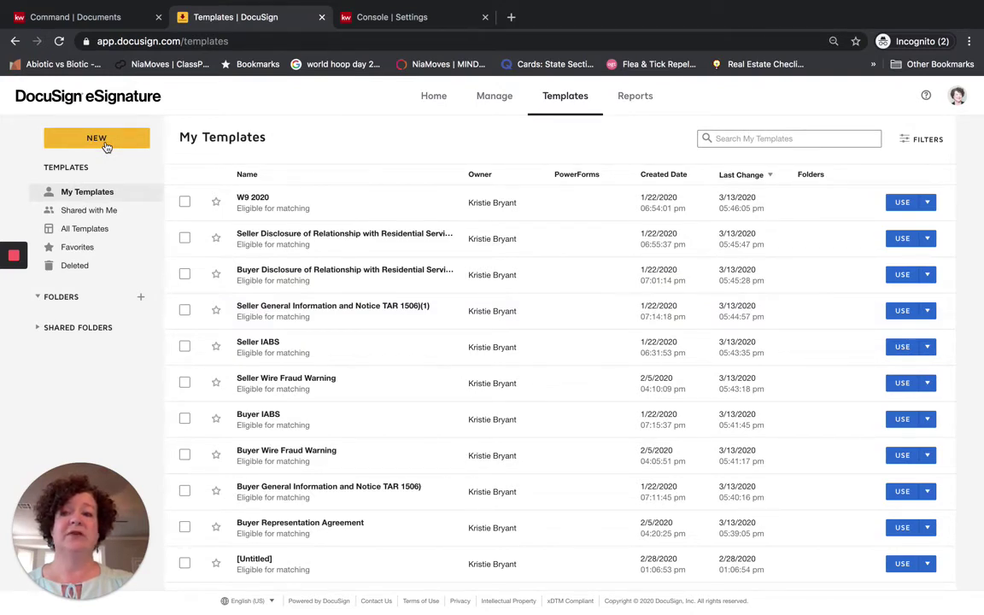
- Use Mission Control to reach the browser with dotloop and reload its templates page
key(ctrl+Up)
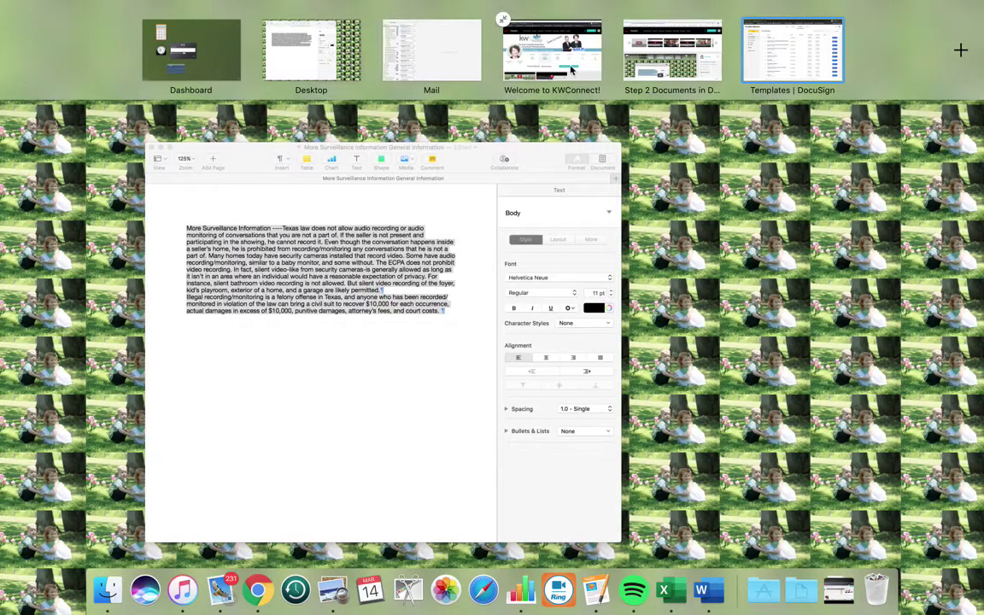
click(526, 69)
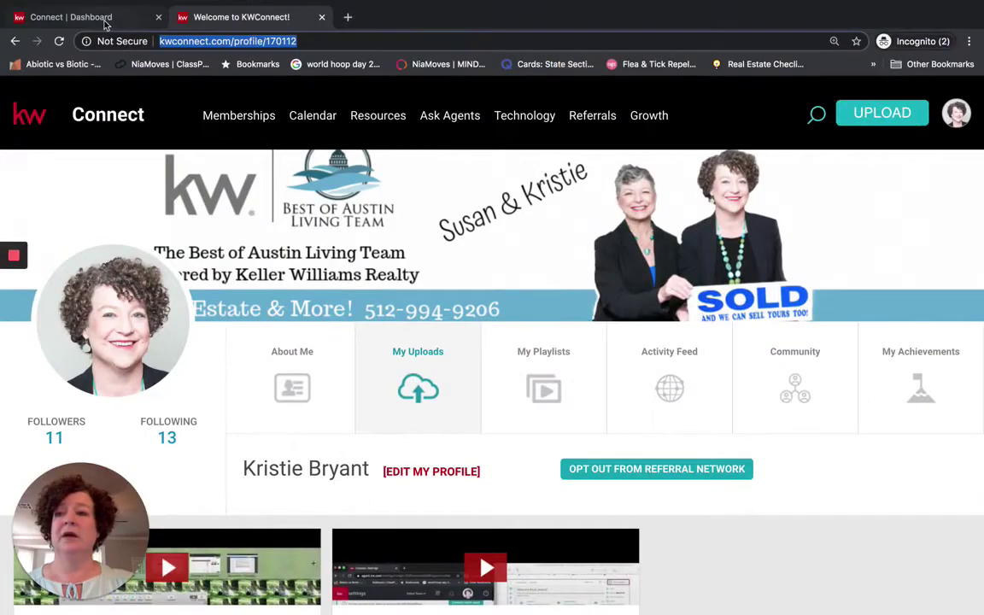
key(ctrl+Up)
click(694, 79)
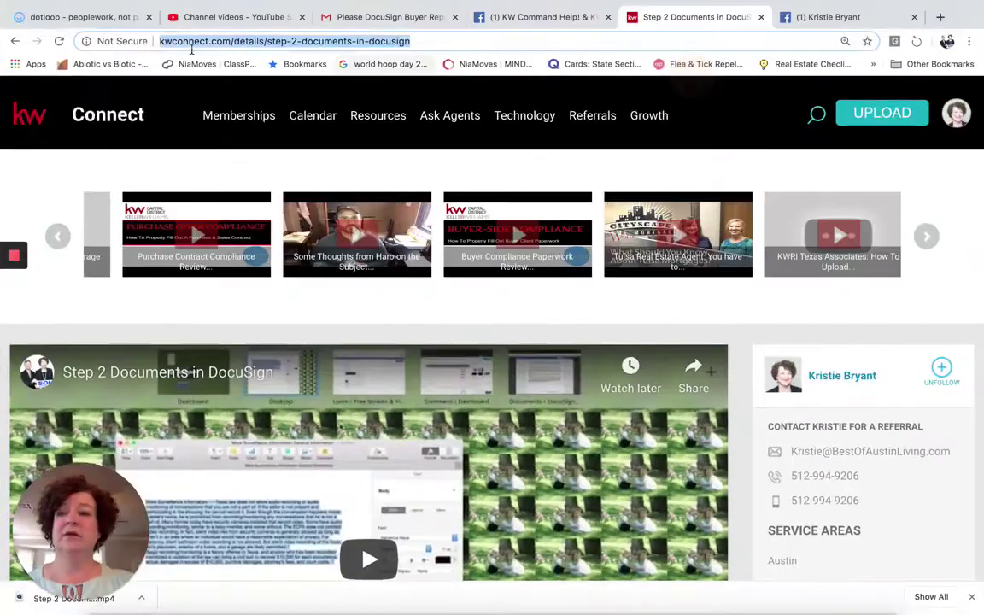
click(73, 19)
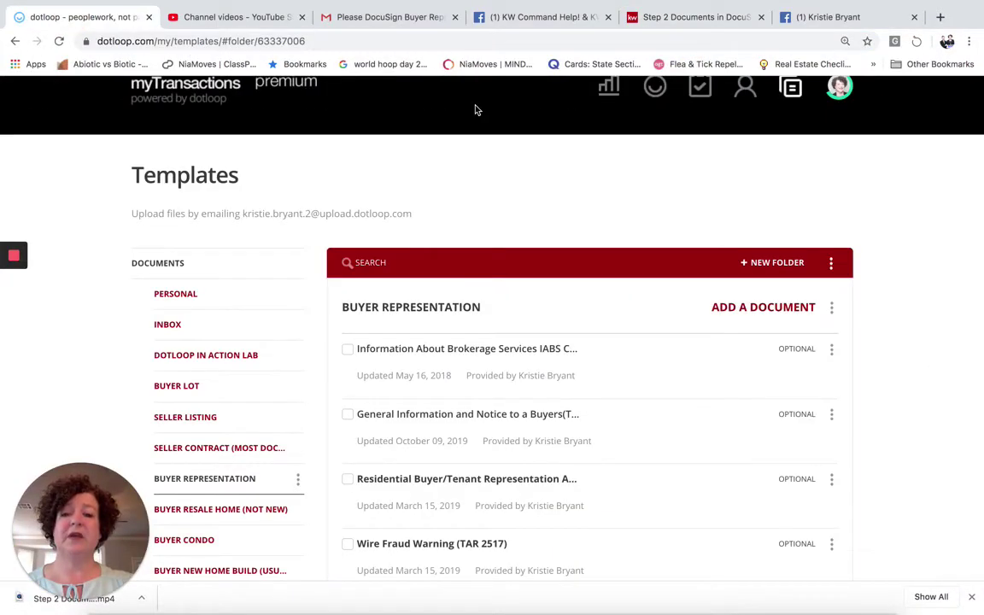
scroll(484, 192, up, 2)
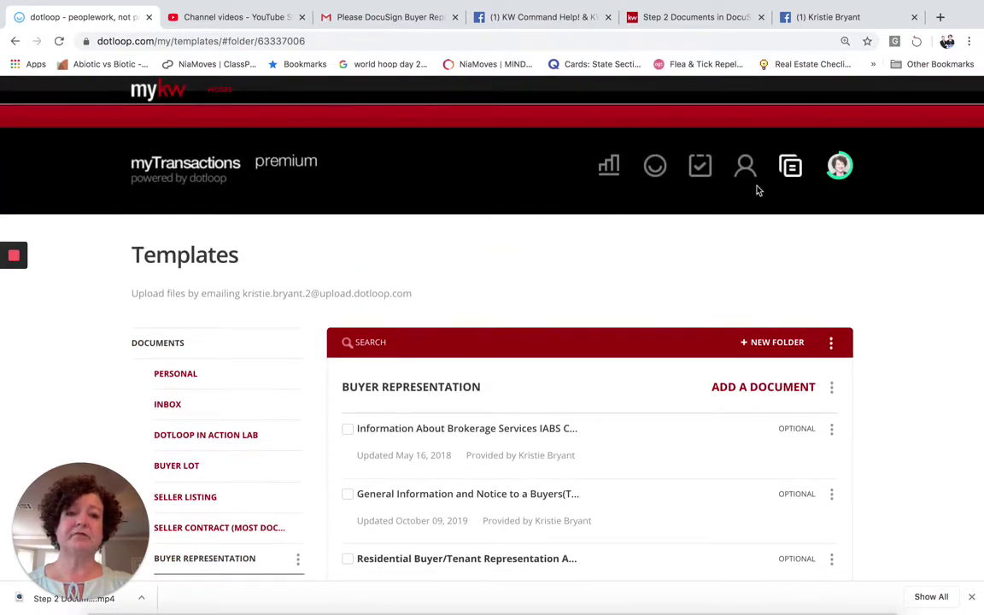
click(787, 169)
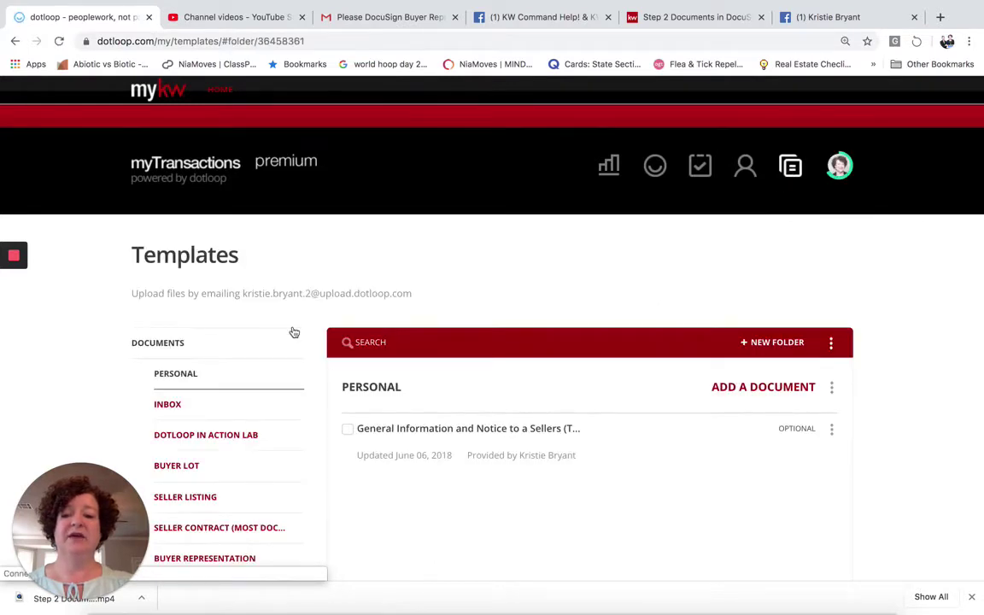
- Open the Information About Brokerage Services document from the Buyer Representation templates folder
scroll(292, 332, down, 3)
scroll(293, 331, down, 3)
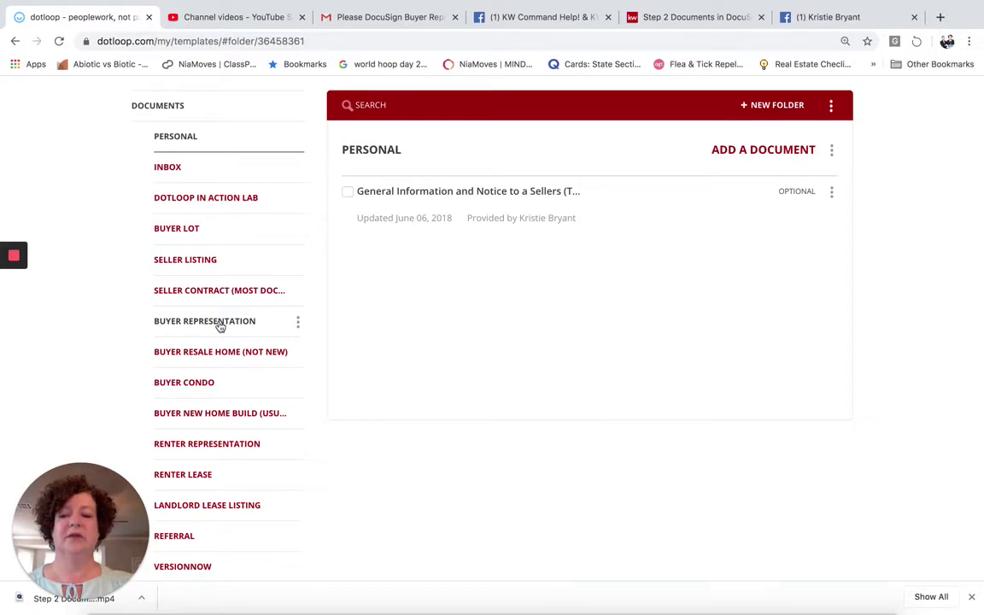
click(220, 324)
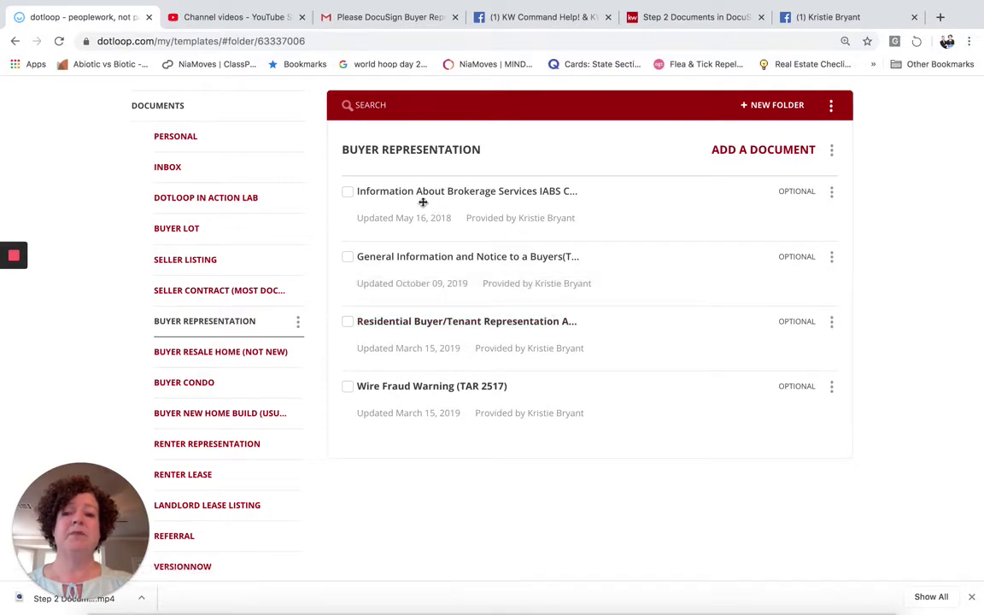
click(392, 192)
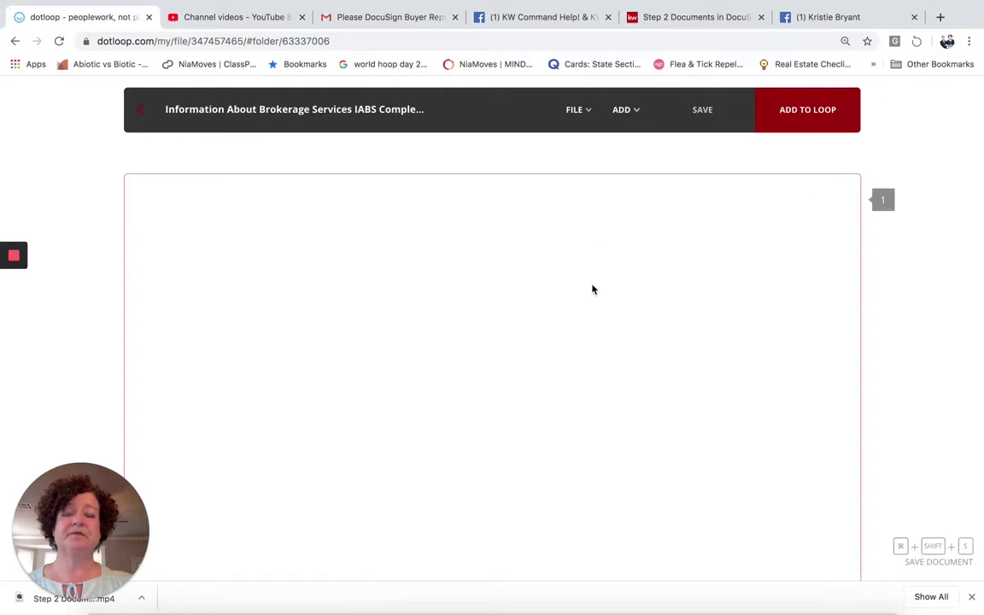
- Download the IABS document as a PDF from dotloop's File menu
scroll(592, 290, down, 10)
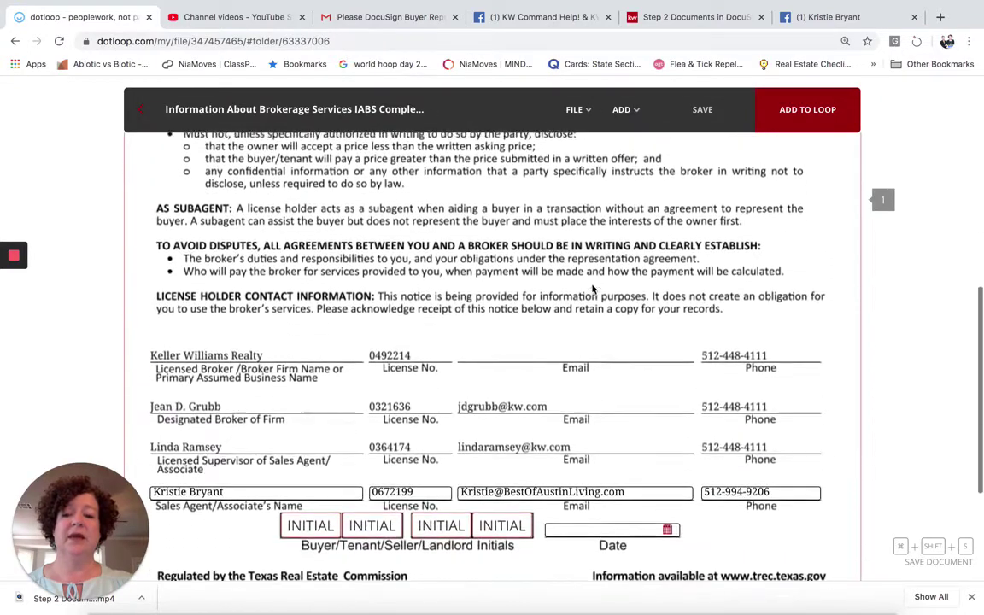
scroll(592, 289, down, 2)
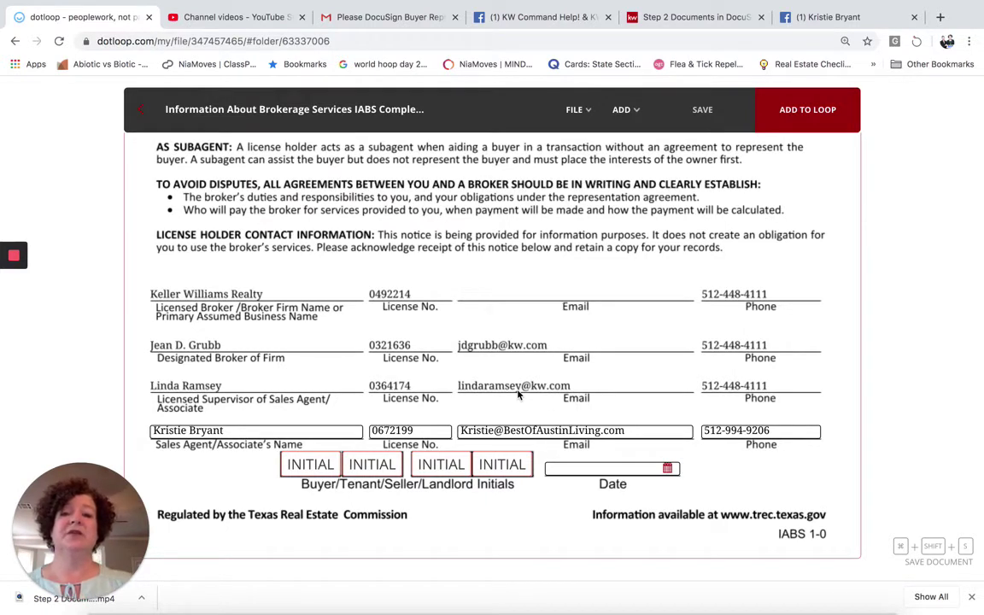
click(578, 110)
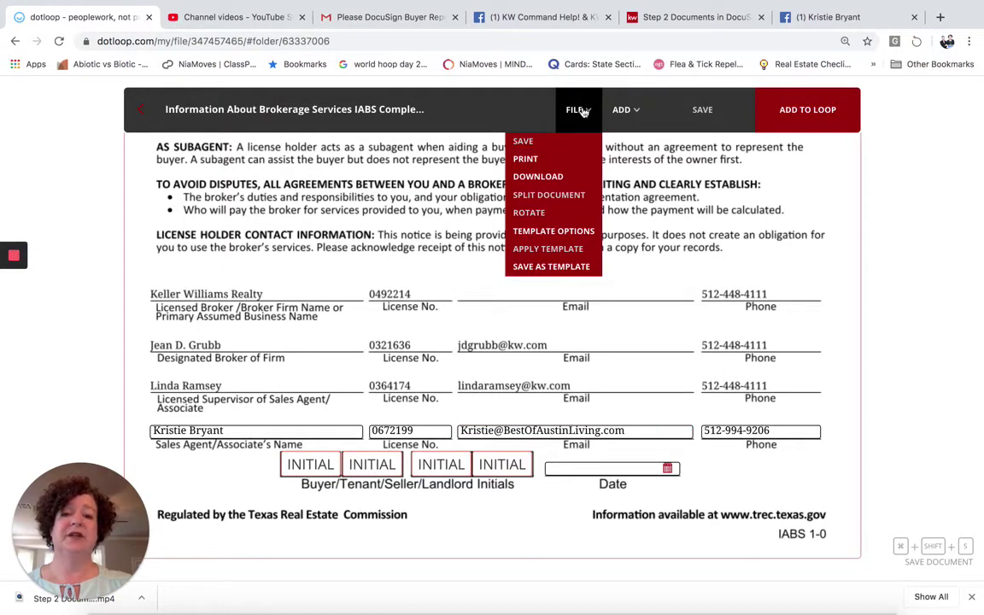
click(544, 178)
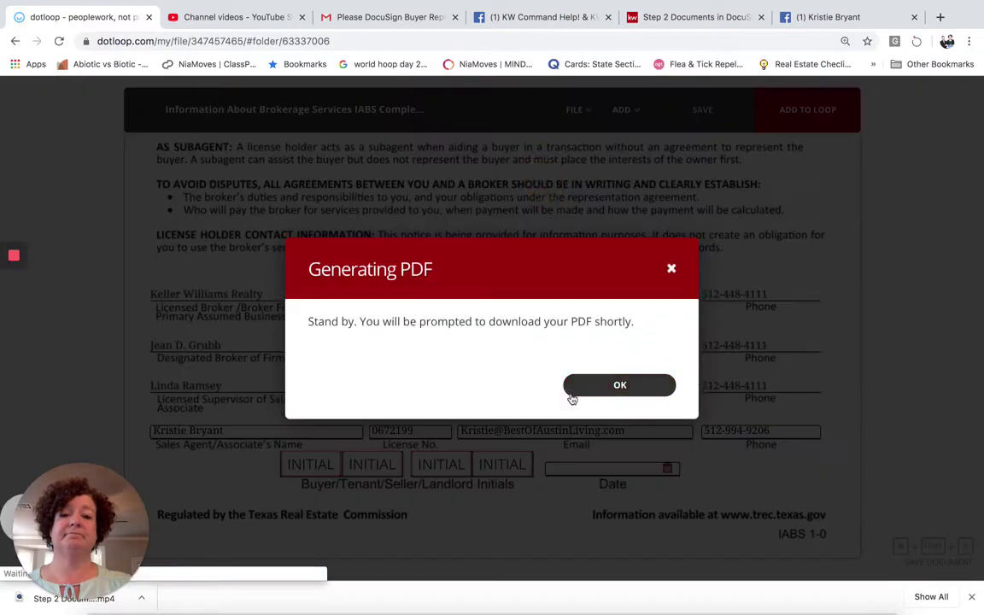
click(623, 386)
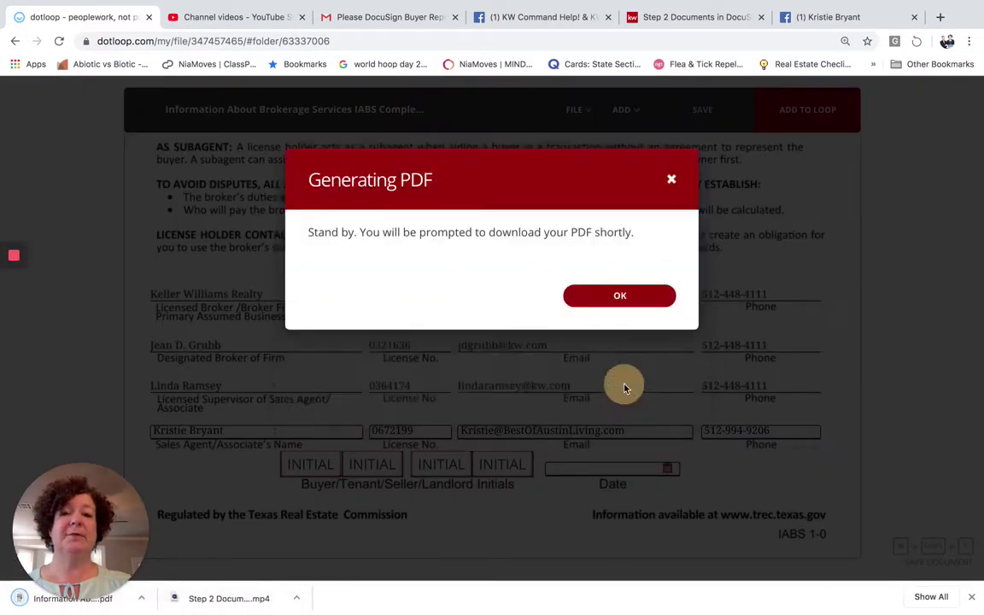
- Switch to the KWConnect desktop space and select its page address
mouse_move(983, 0)
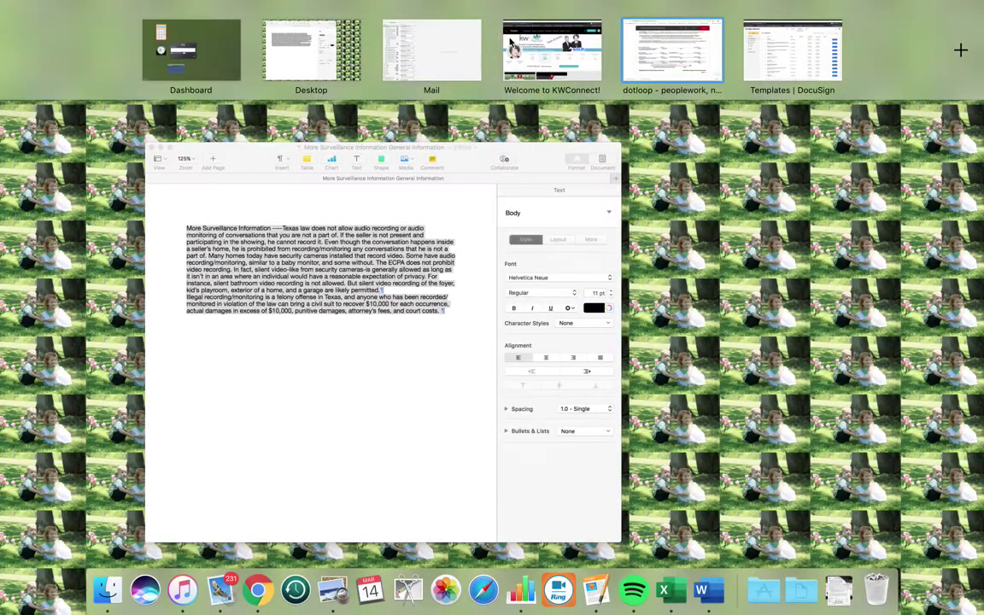
click(560, 65)
click(337, 41)
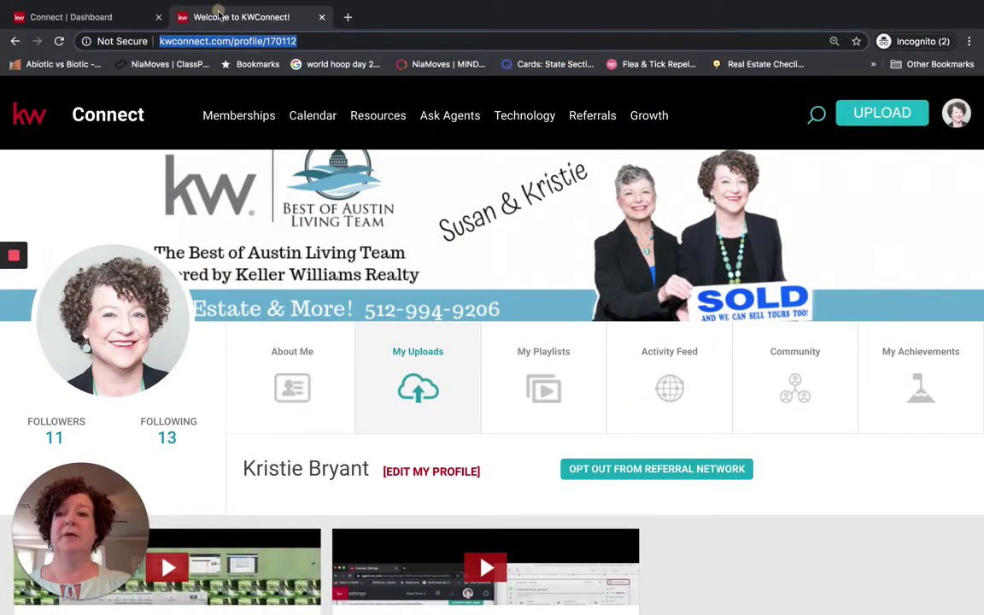
- Return to the DocuSign Templates window and start creating a new template
mouse_move(0, 0)
click(773, 51)
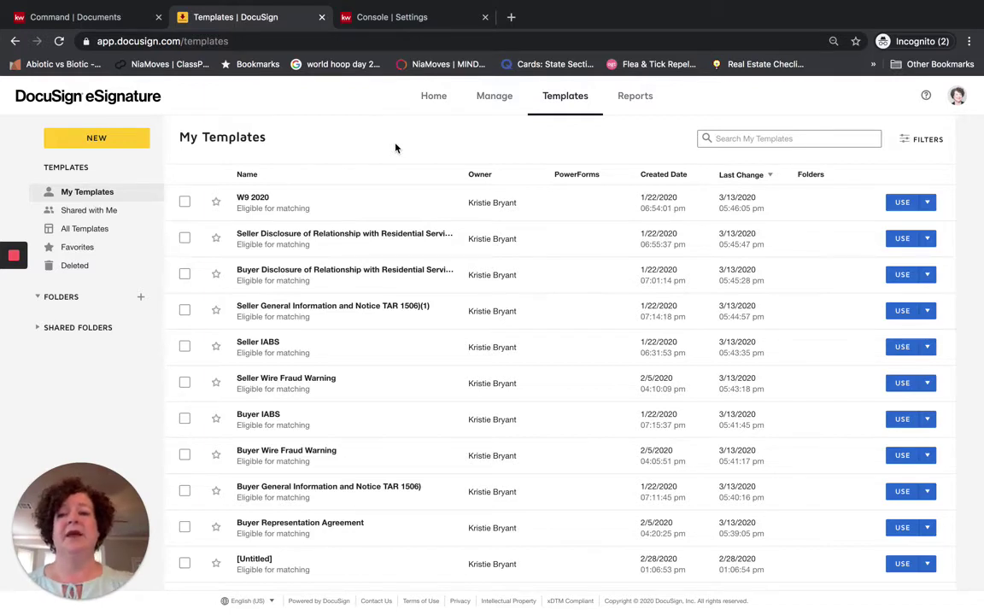
click(97, 138)
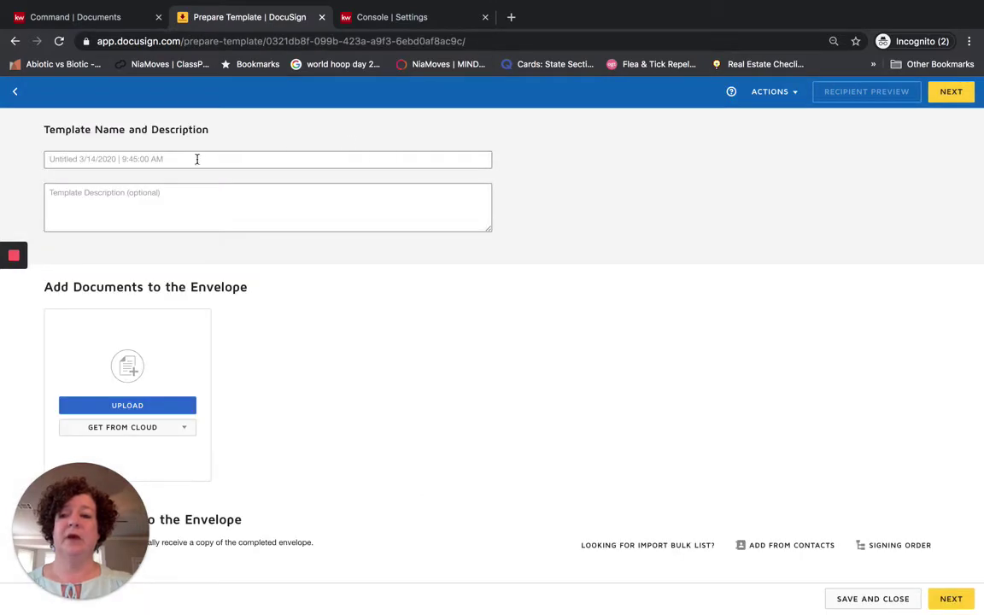
- Name the template 'Information About Brokerage Services (3-14-2020)' and leave the description empty
click(192, 159)
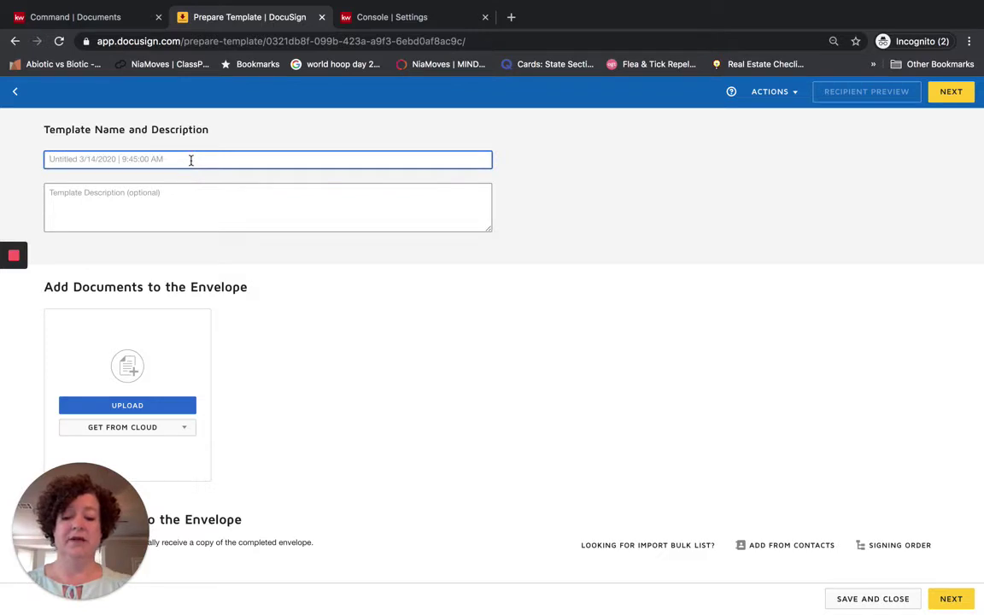
text(Information )
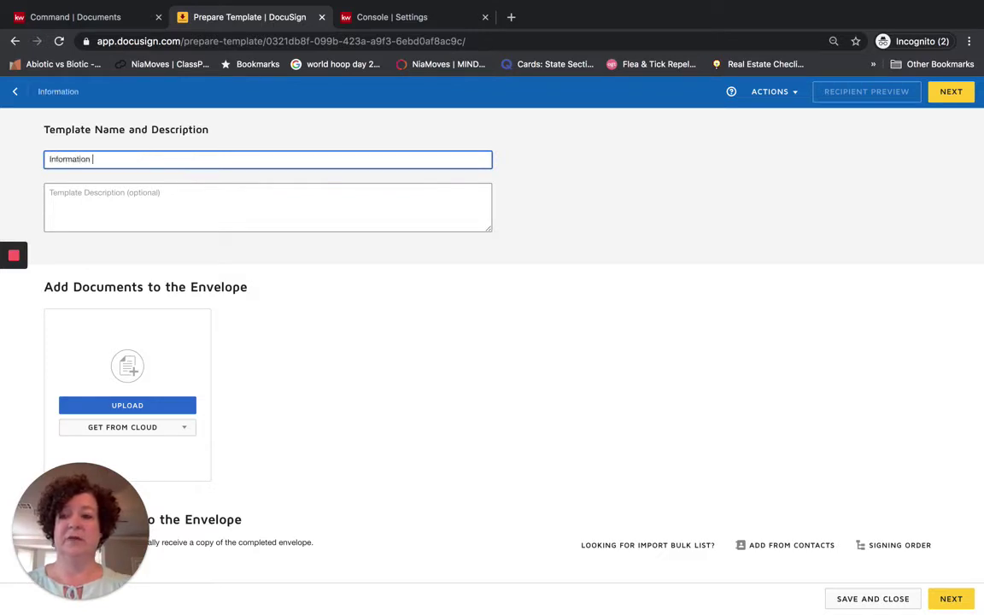
text(About B)
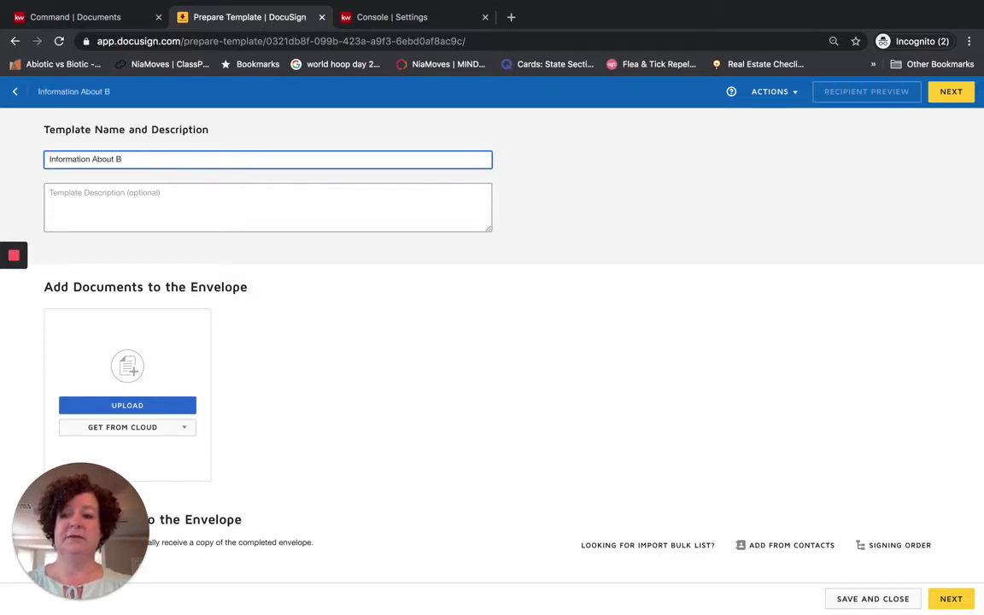
text(rokerage Ser)
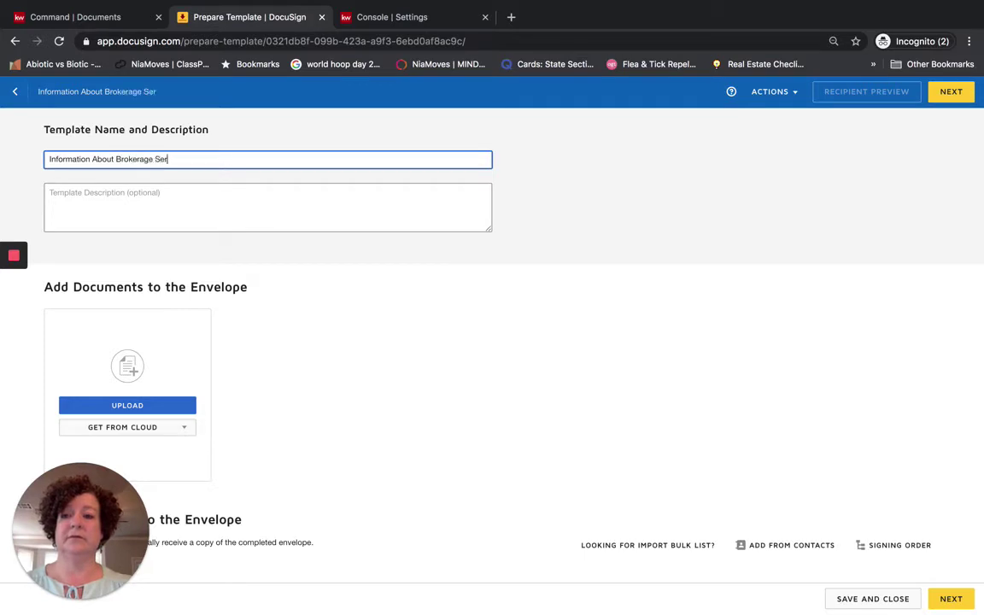
text(vices)
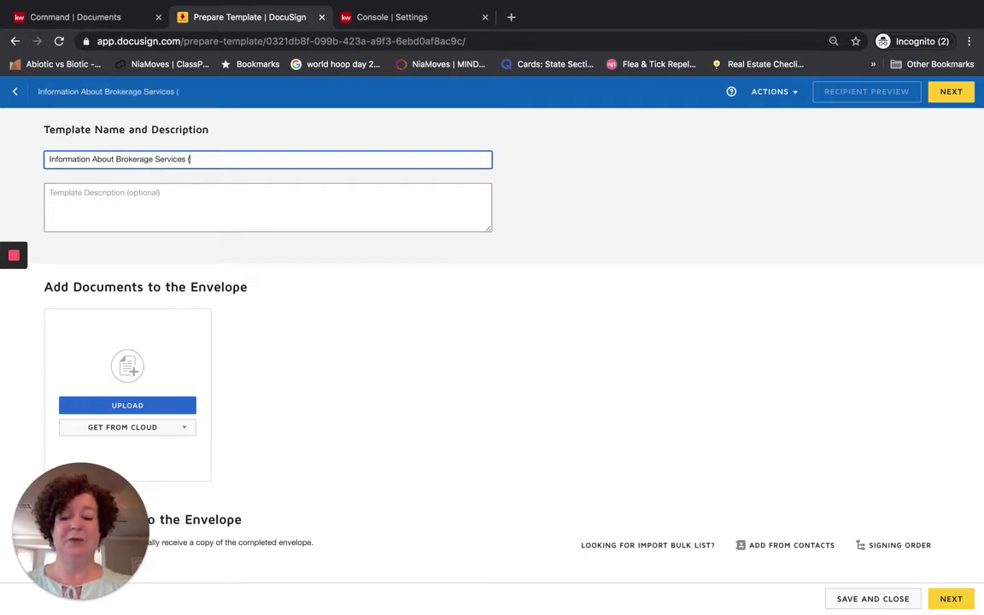
text( (3-)
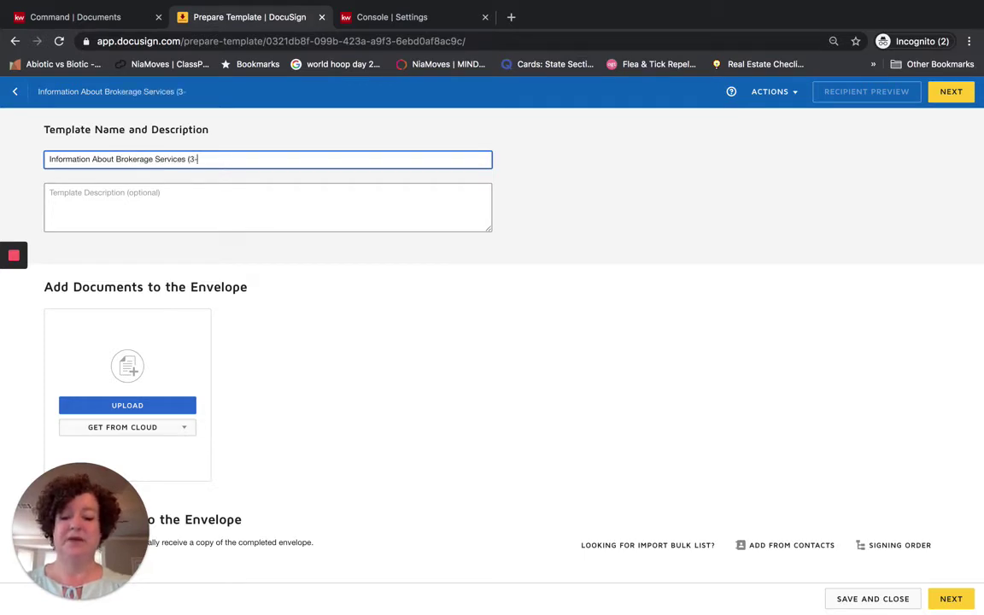
text(14)
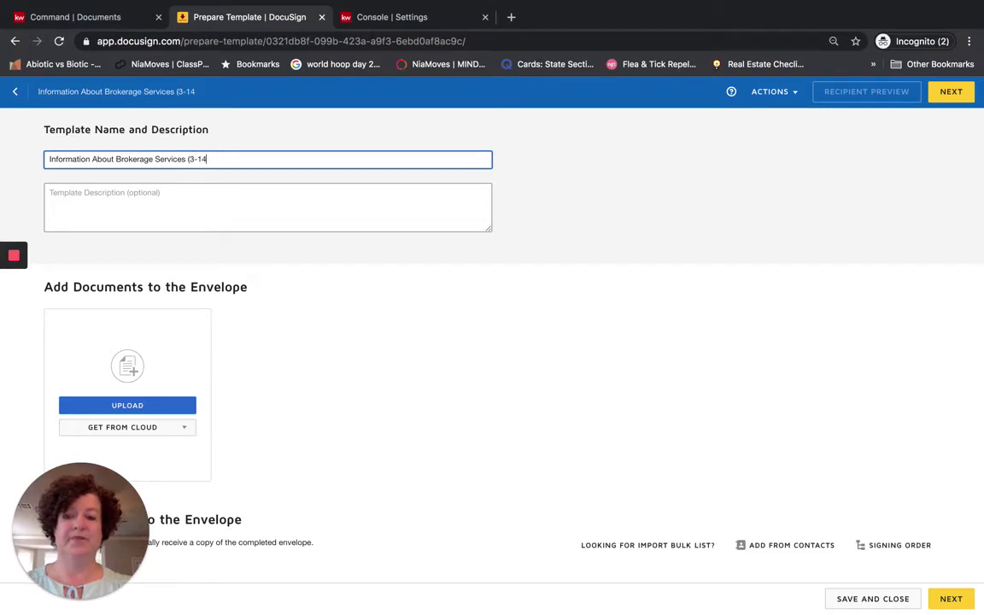
text(-2020)
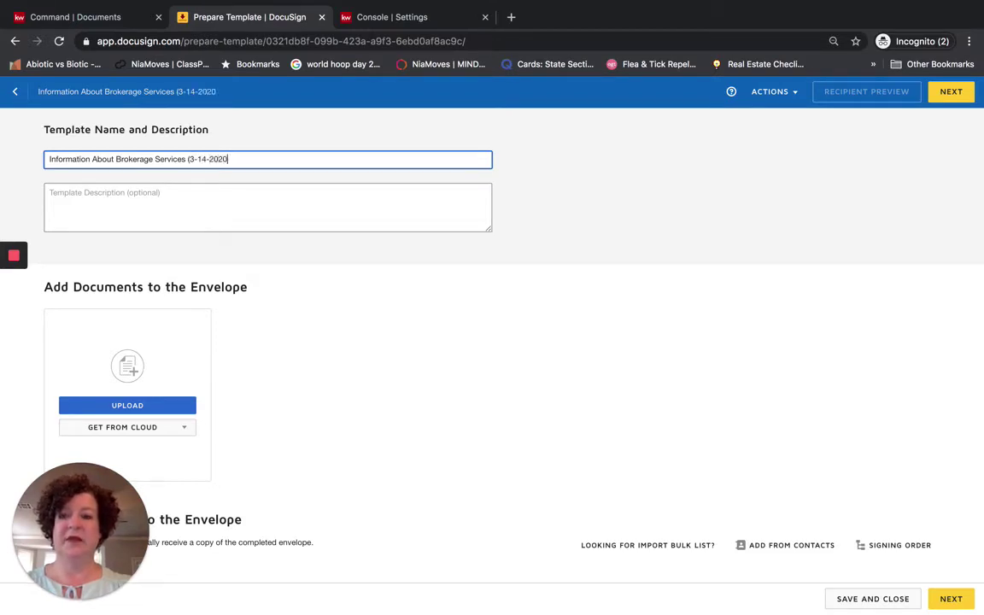
text())
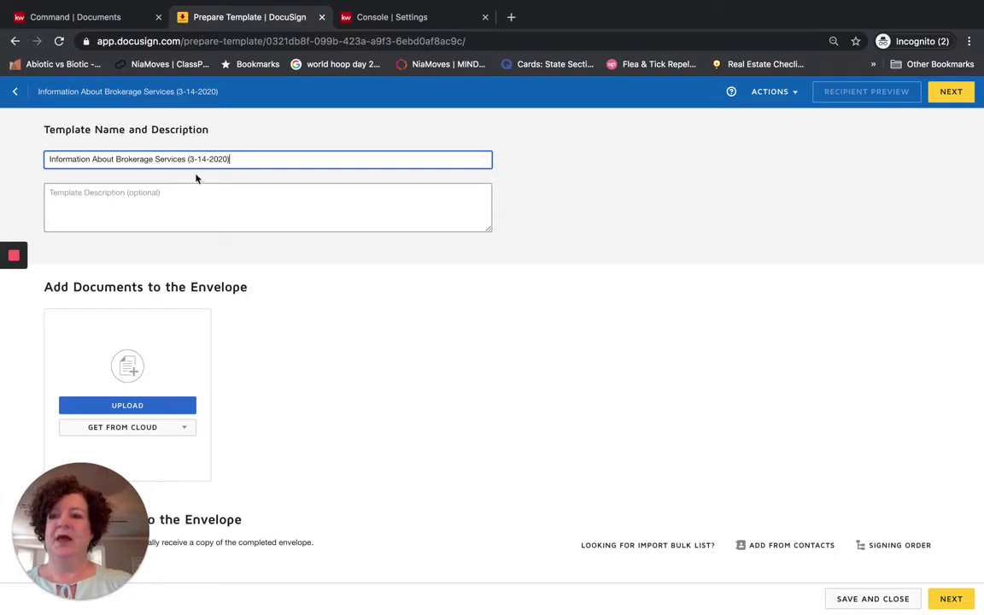
click(151, 196)
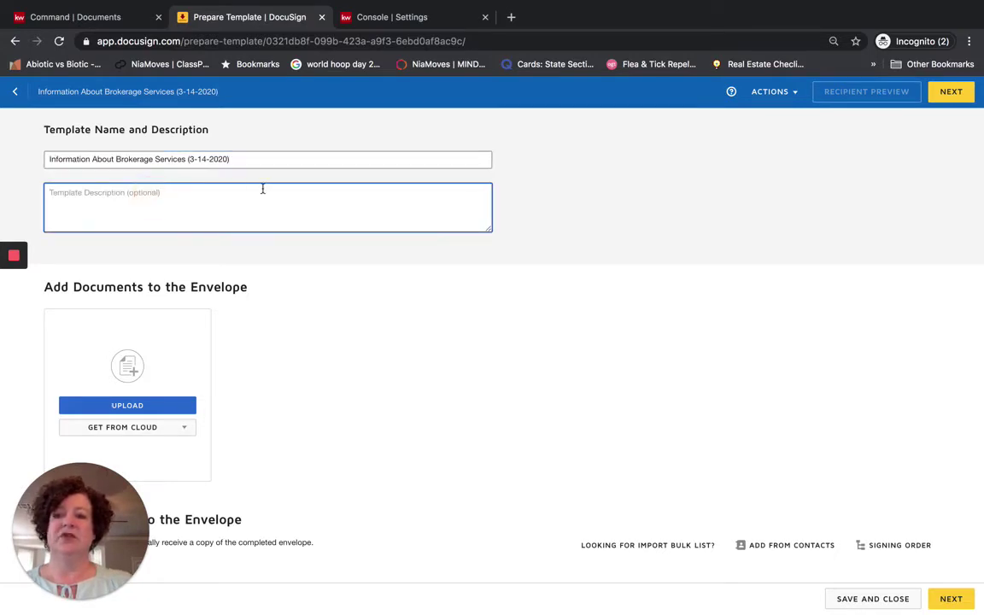
scroll(446, 257, down, 3)
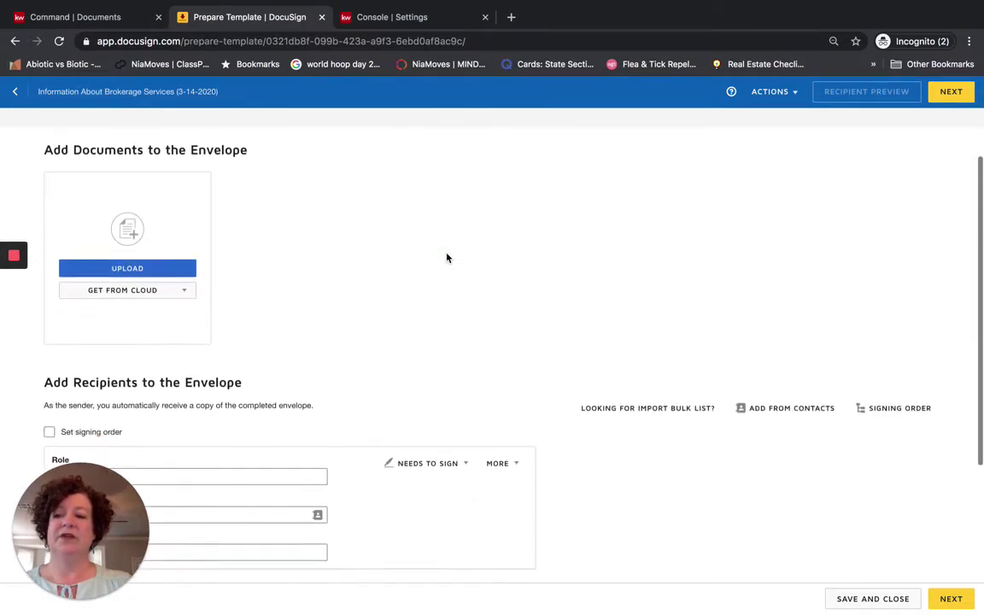
- Upload the Information About Brokerage Services PDF from Downloads as the template's document
click(137, 269)
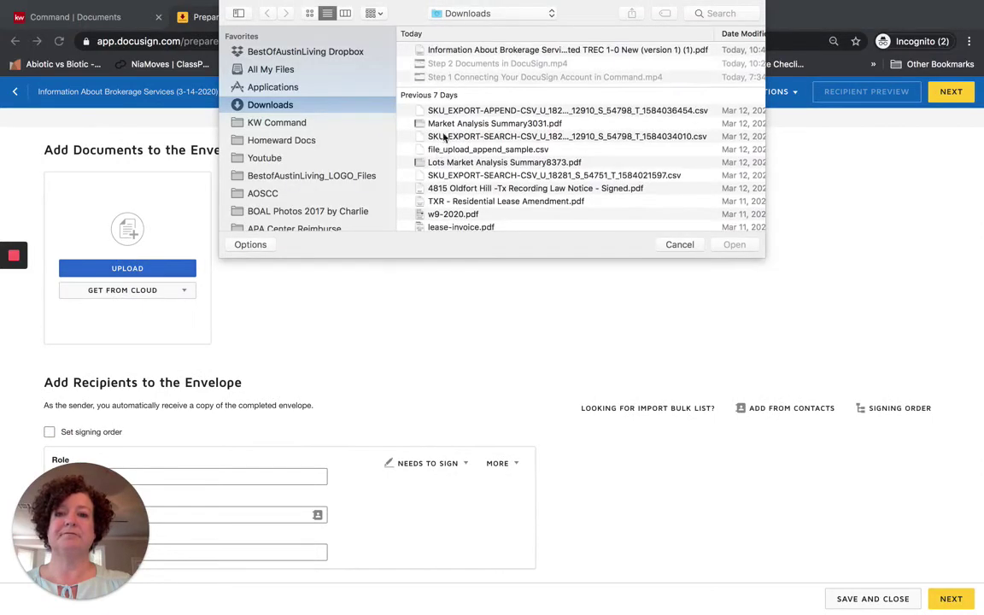
click(462, 51)
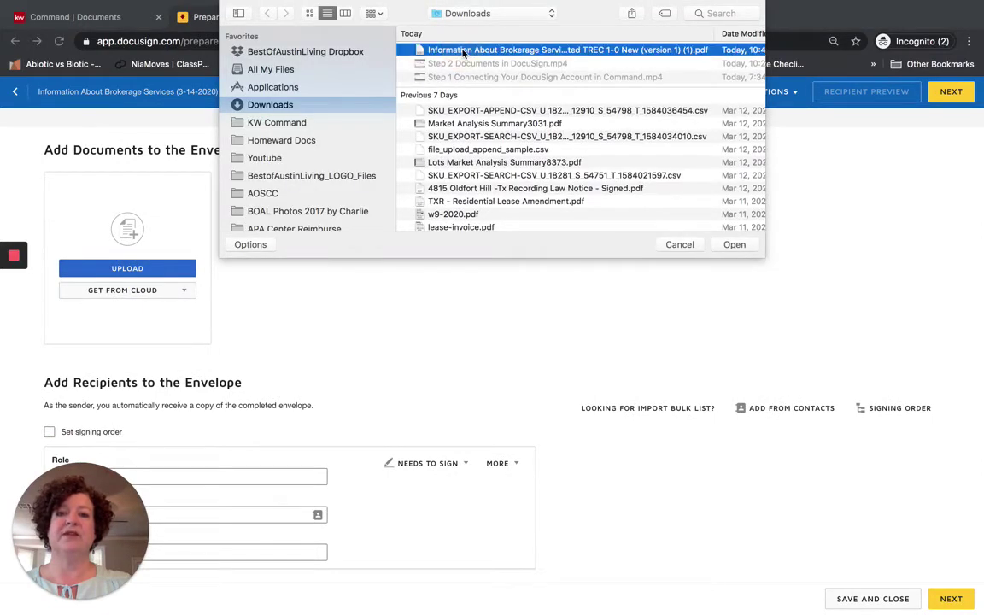
double_click(462, 51)
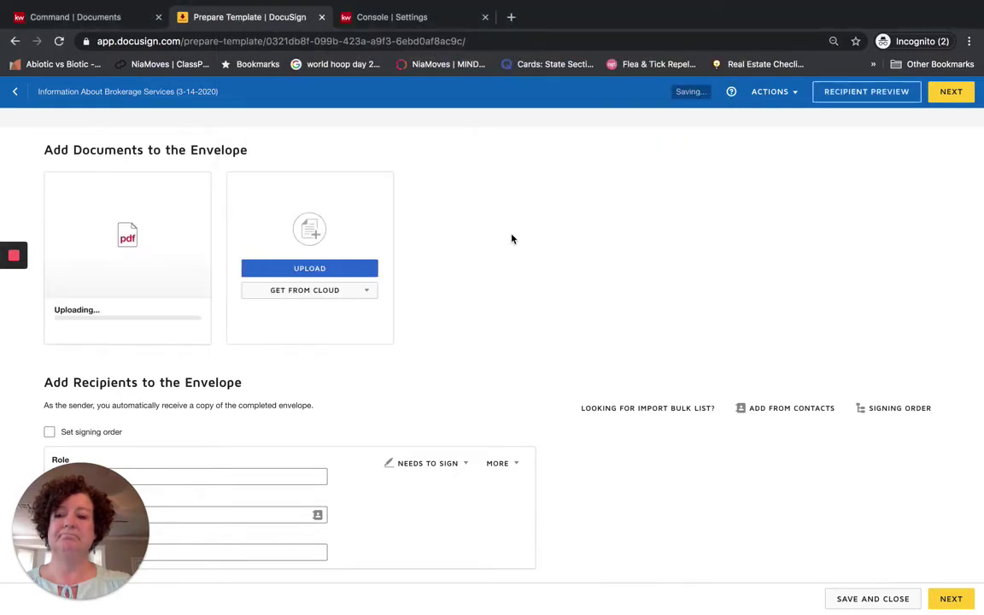
scroll(511, 238, down, 2)
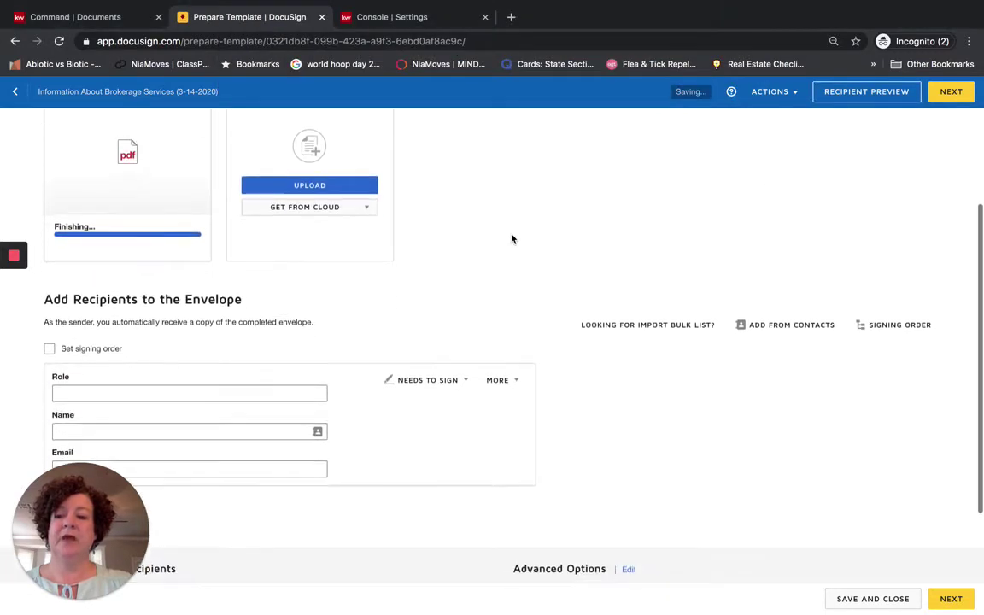
scroll(511, 239, down, 1)
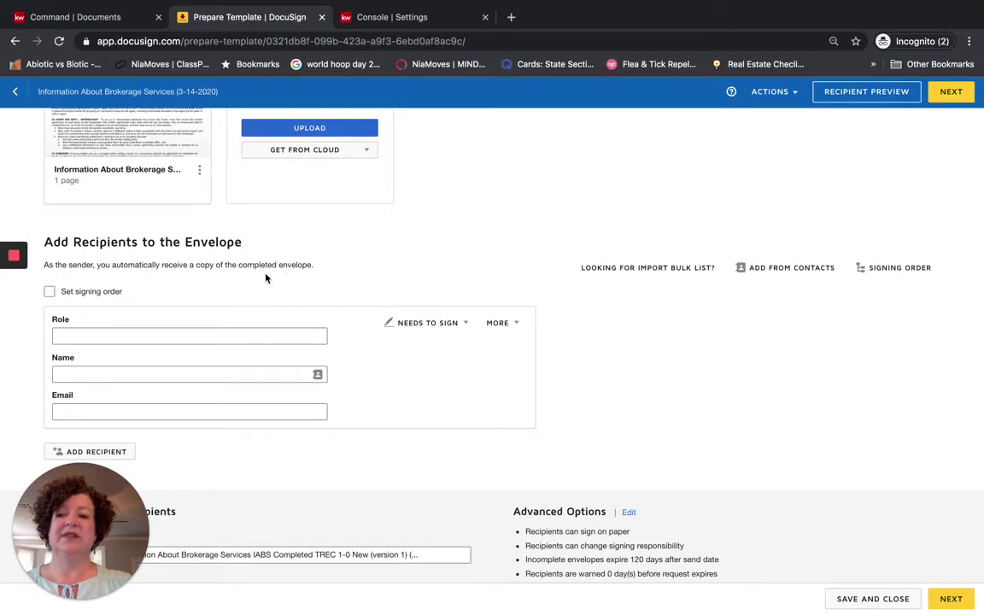
scroll(314, 276, down, 1)
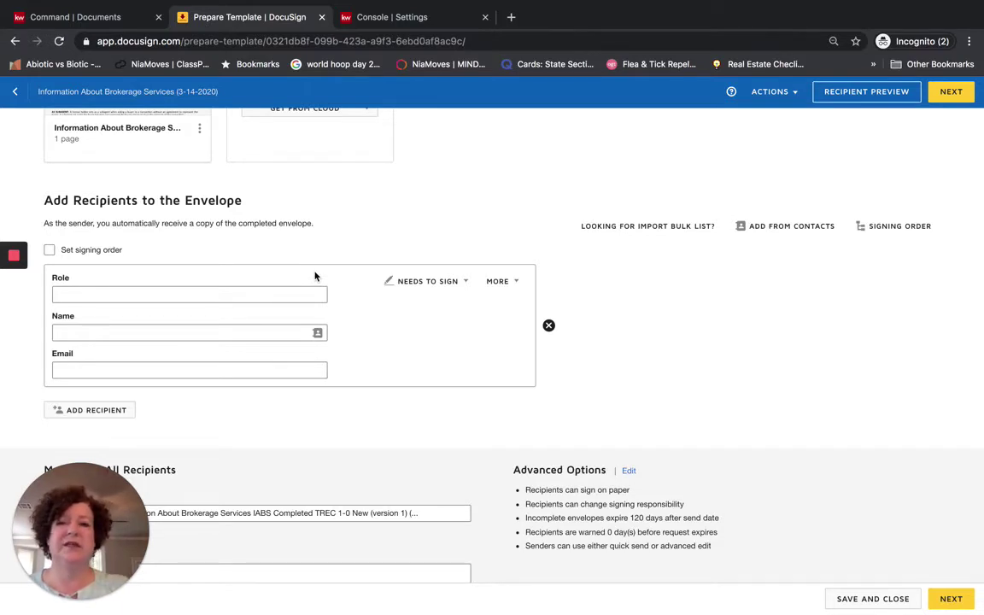
- Enable signing order and set the first two recipient roles to Buyer One and Buyer Two
click(50, 252)
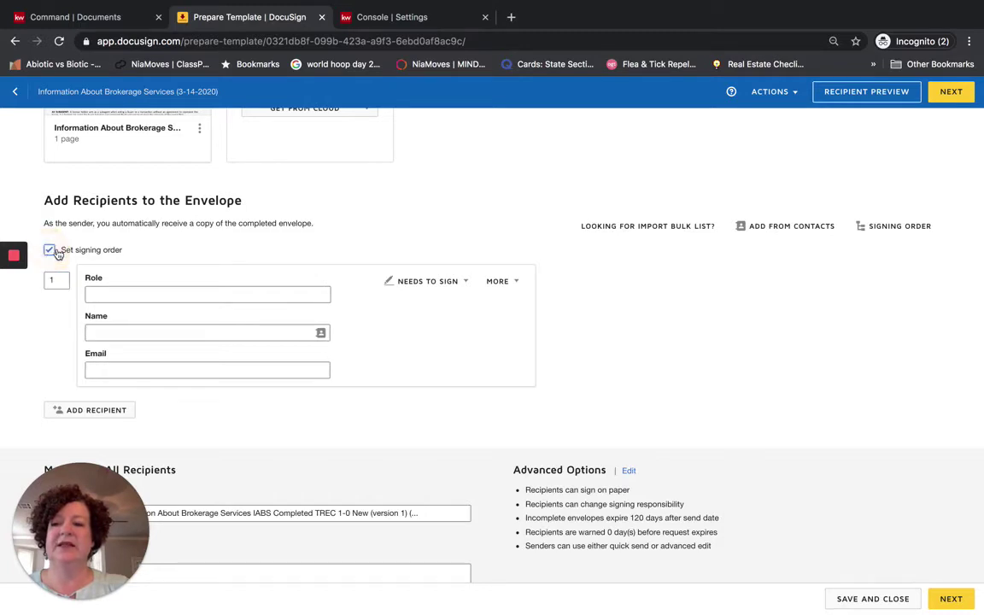
click(131, 296)
text(Buyer One)
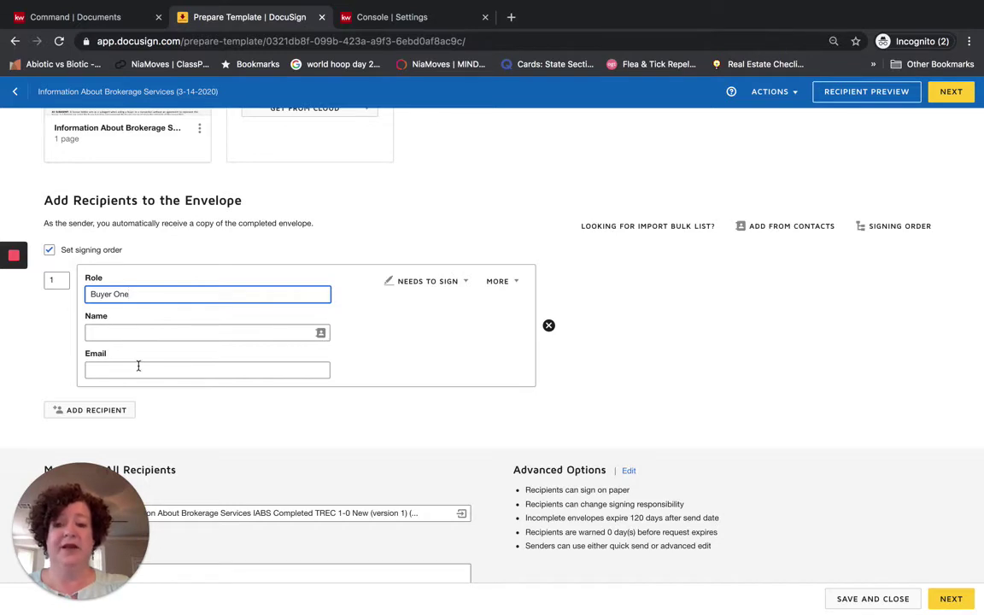
scroll(397, 324, down, 1)
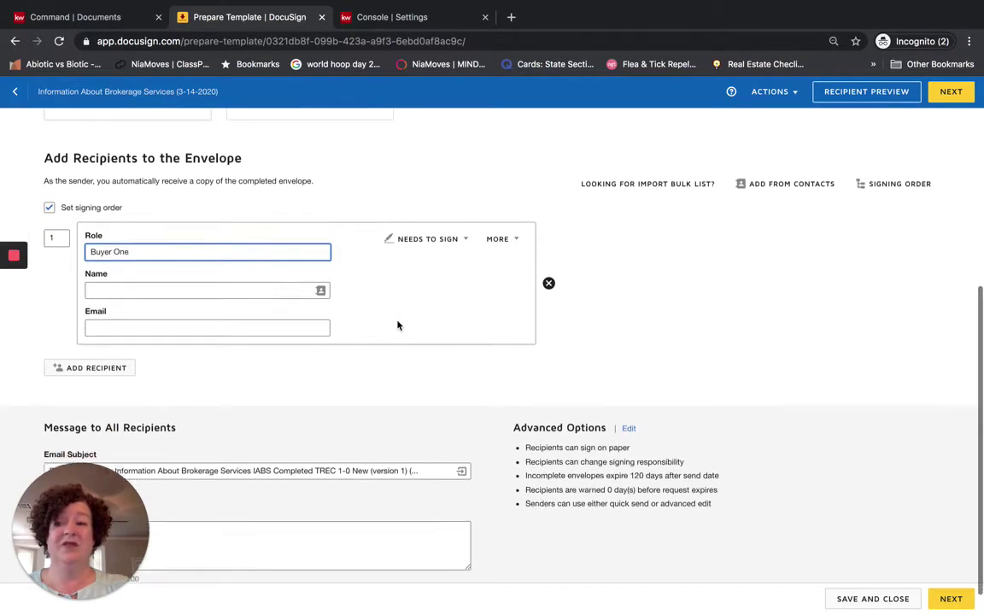
click(104, 340)
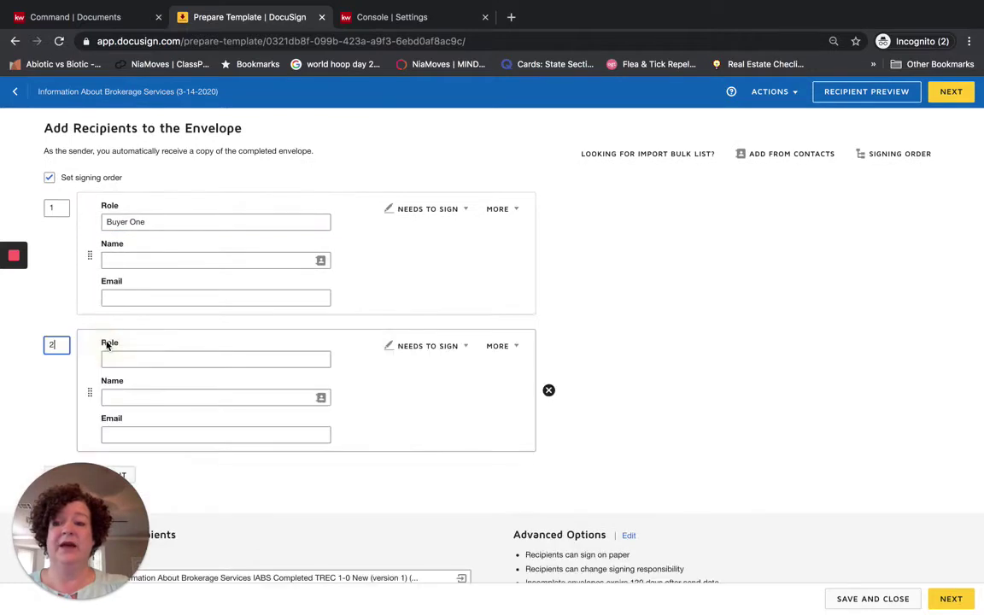
click(126, 357)
text(Buyer Two)
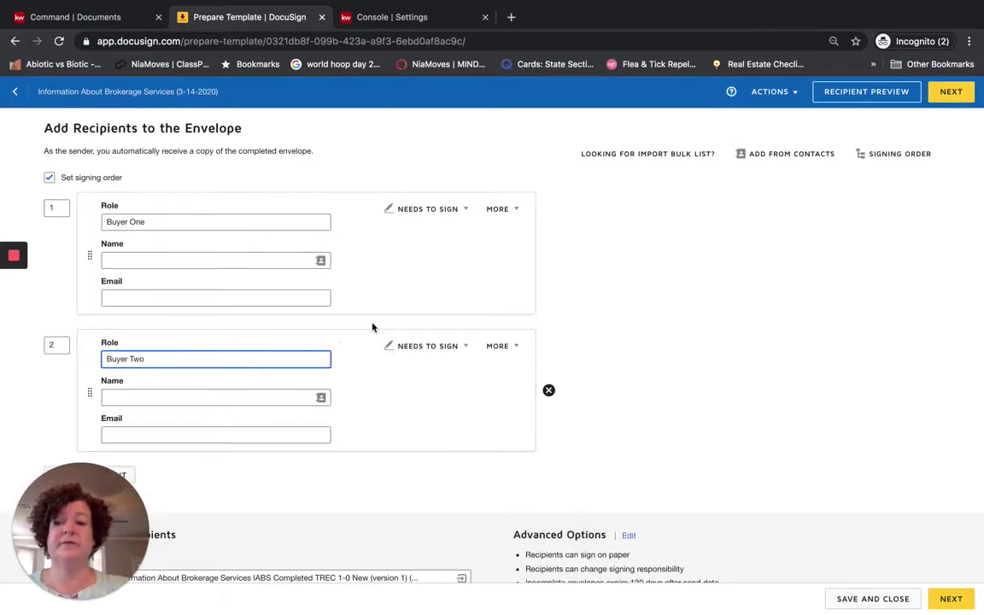
scroll(374, 325, down, 1)
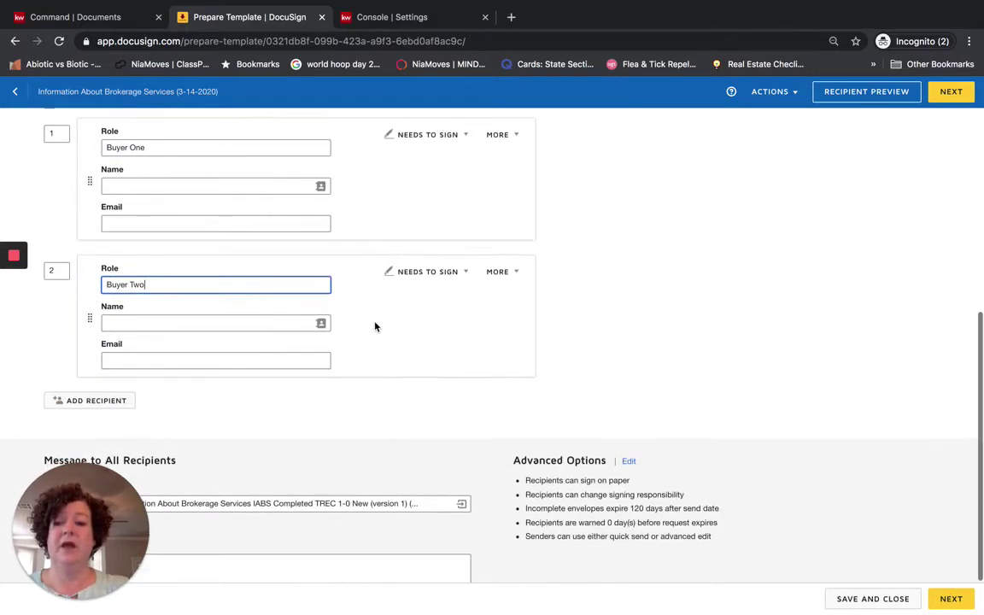
- Remove the extra empty third recipient so only the two buyers remain
click(109, 408)
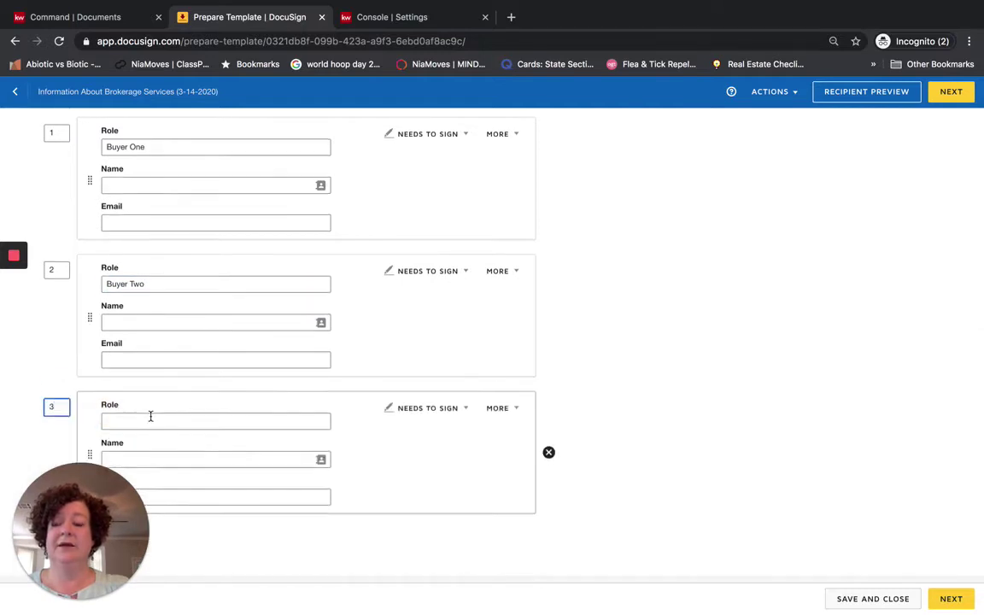
scroll(145, 410, down, 1)
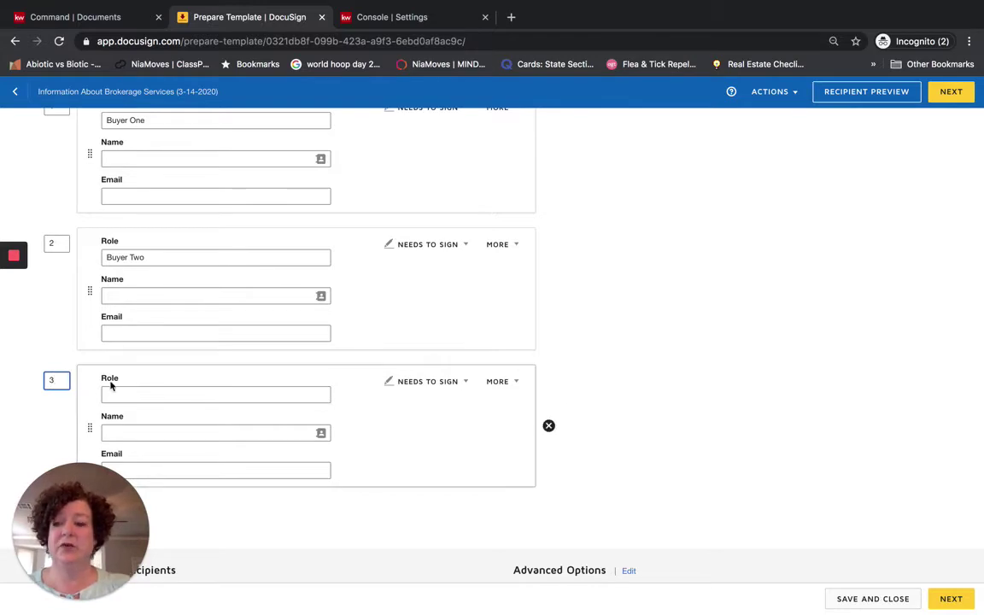
scroll(110, 385, down, 2)
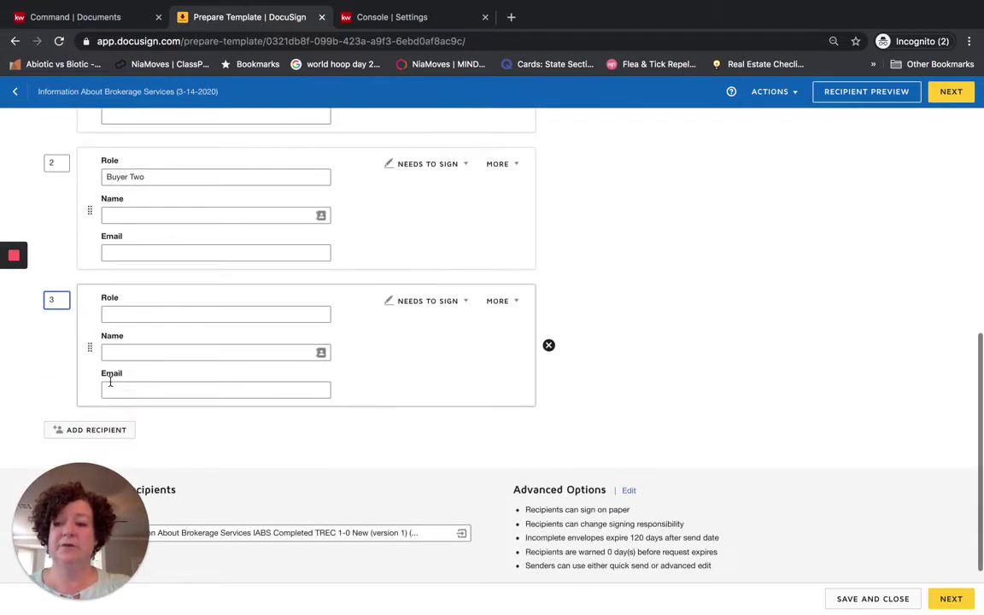
click(549, 345)
scroll(616, 254, up, 3)
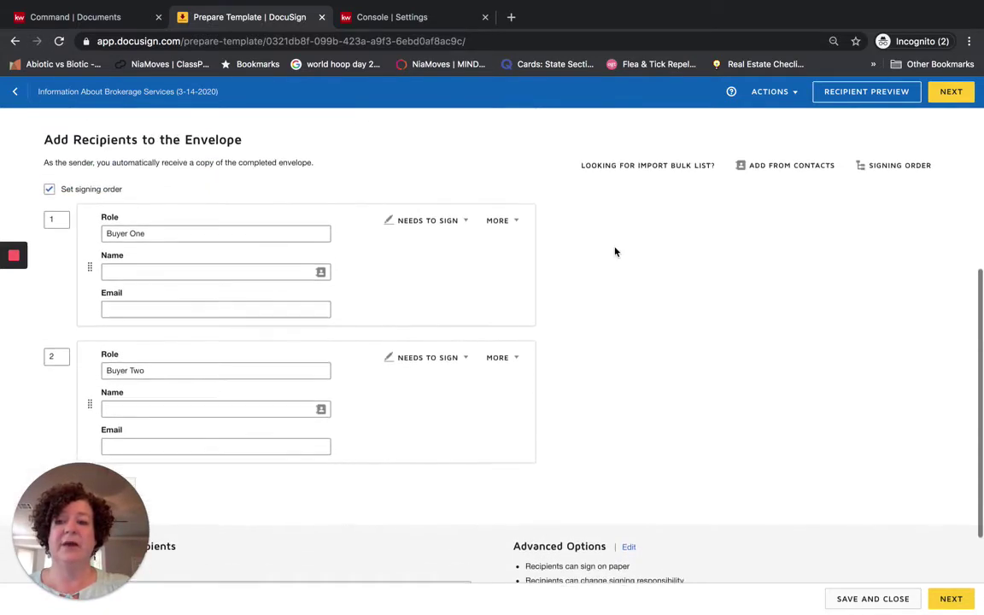
scroll(615, 252, down, 2)
scroll(615, 252, down, 2)
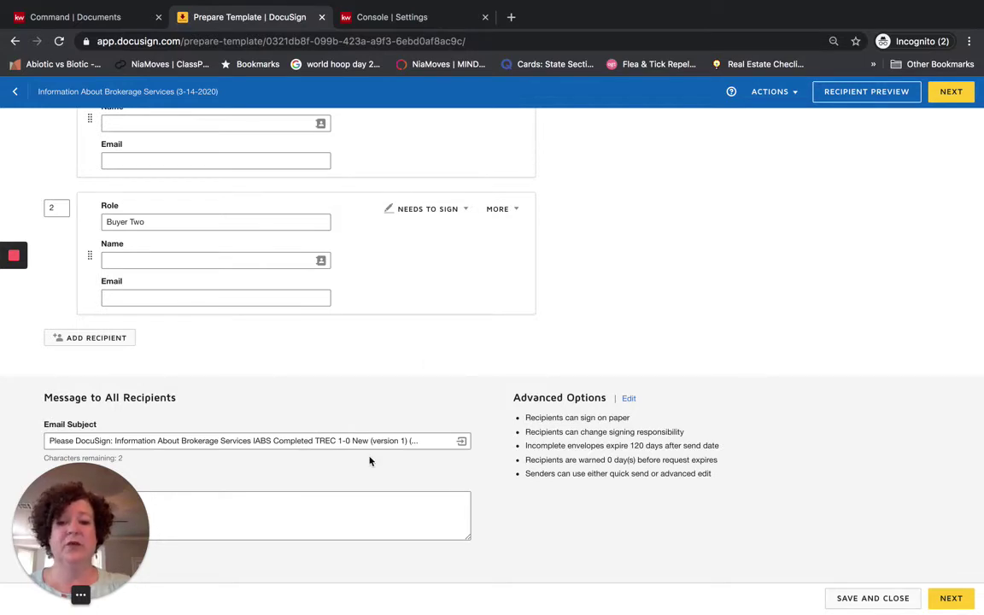
scroll(370, 461, up, 5)
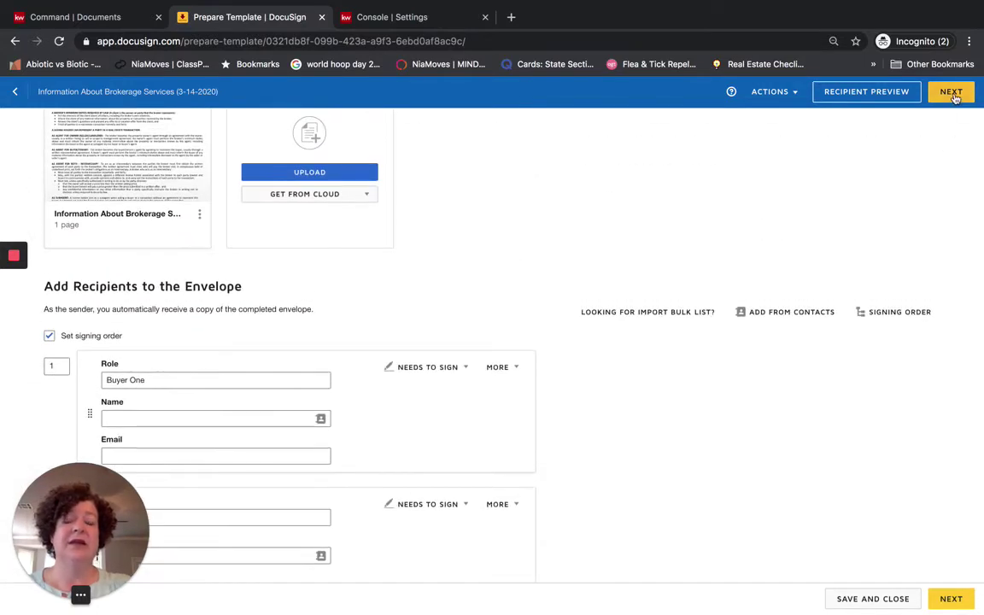
- Place and resize a Buyer One initials field in the first initials box
click(952, 93)
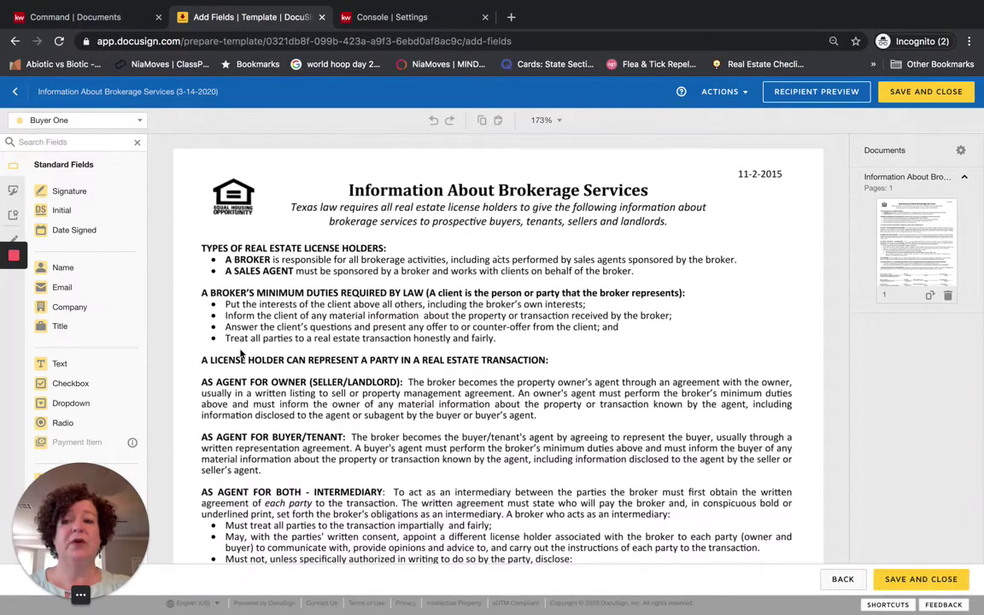
scroll(398, 320, down, 5)
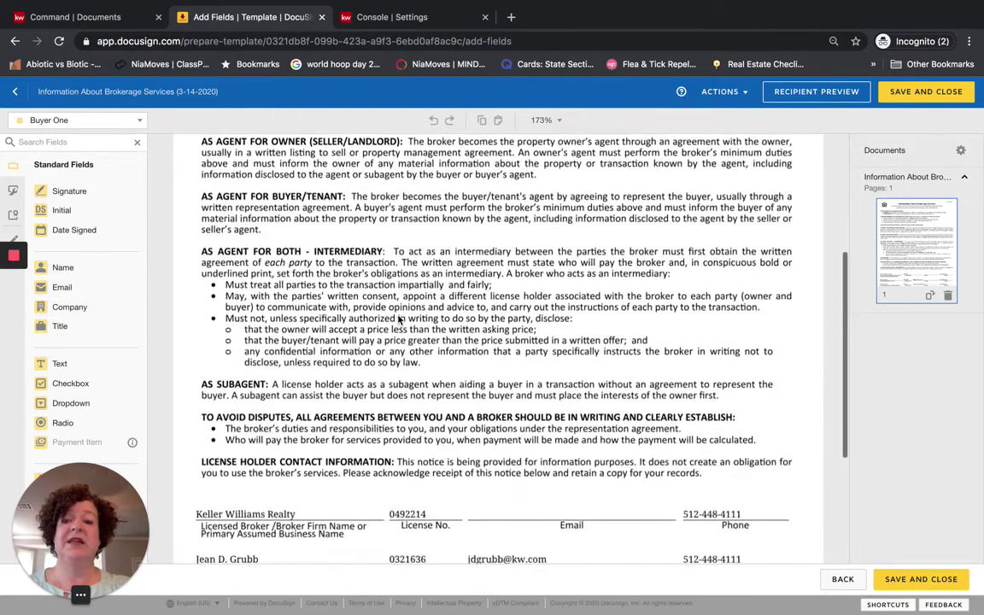
scroll(399, 319, down, 4)
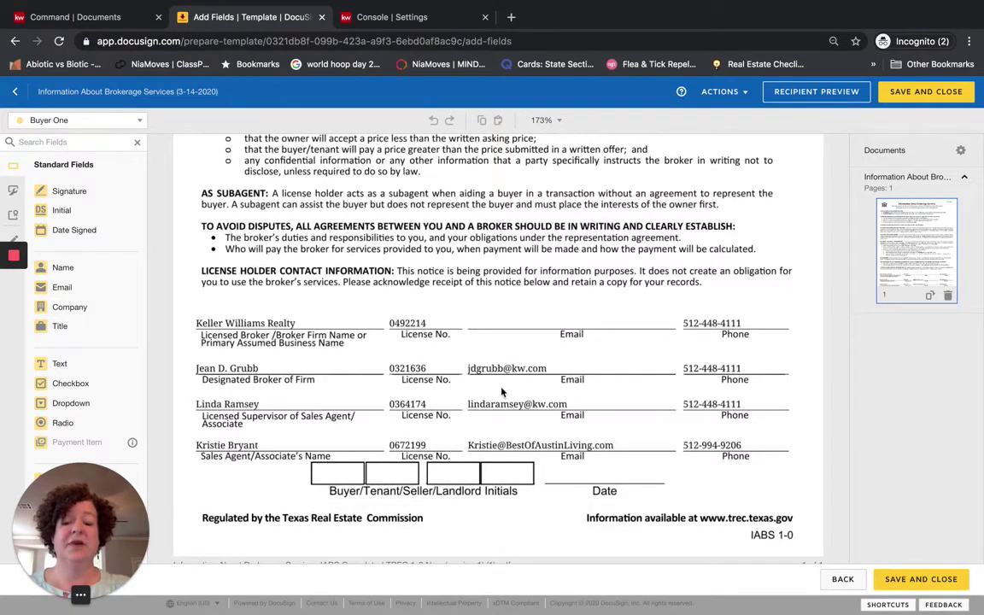
scroll(605, 387, down, 1)
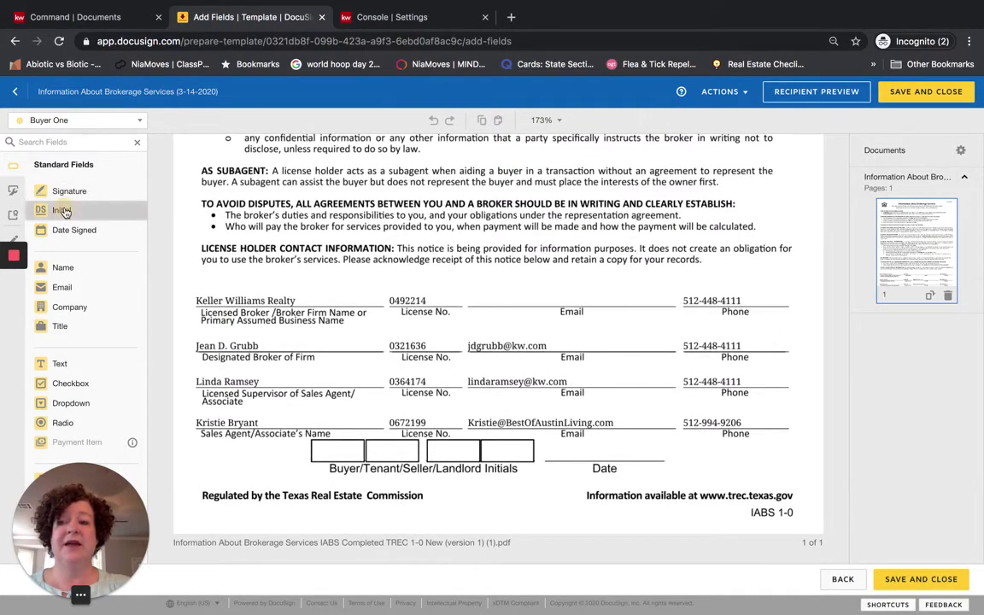
drag(59, 210, 309, 432)
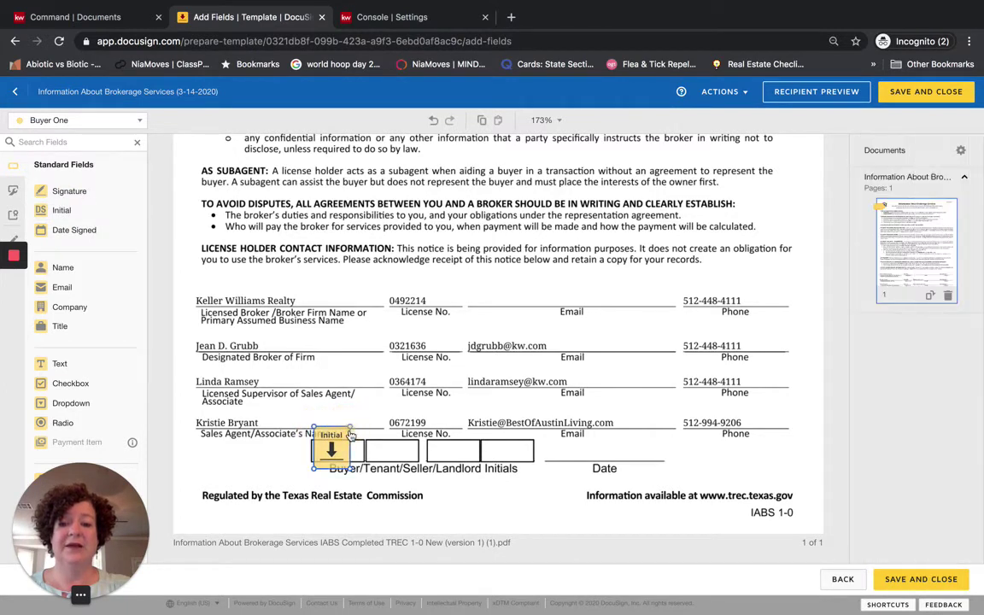
click(323, 436)
drag(350, 425, 324, 448)
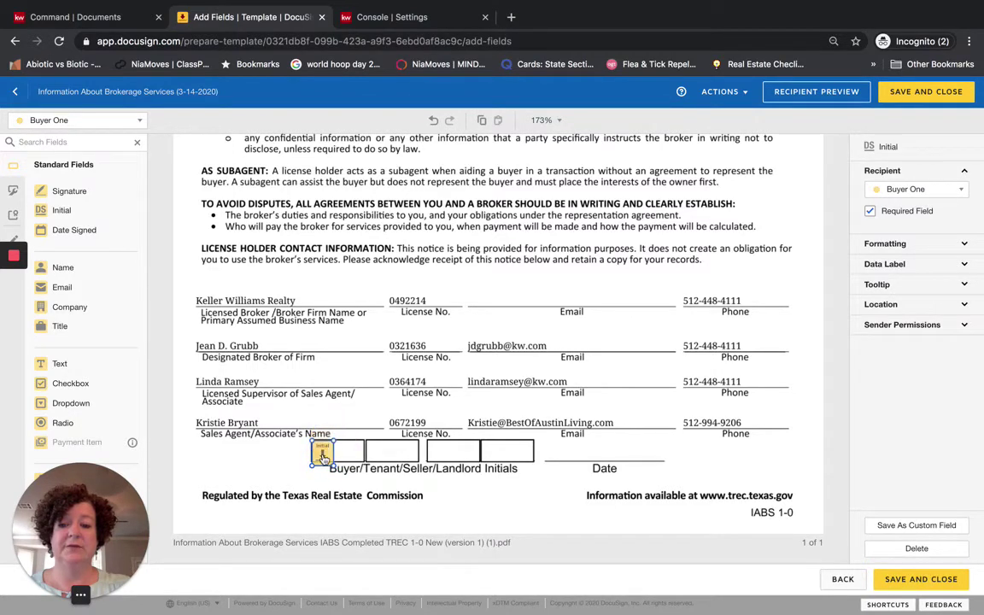
click(328, 465)
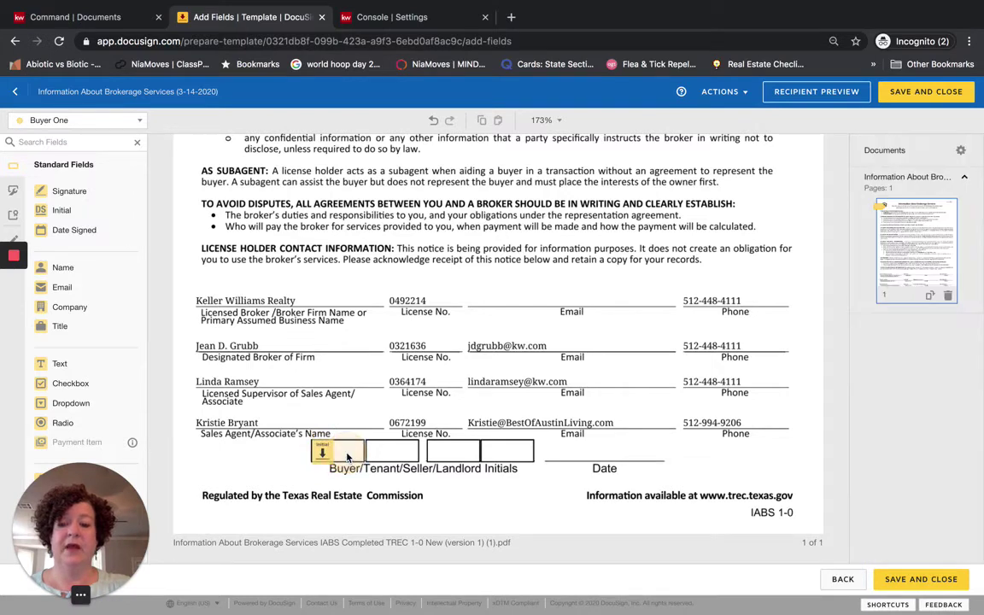
- Place a Buyer Two initials field in the second initials box
click(71, 120)
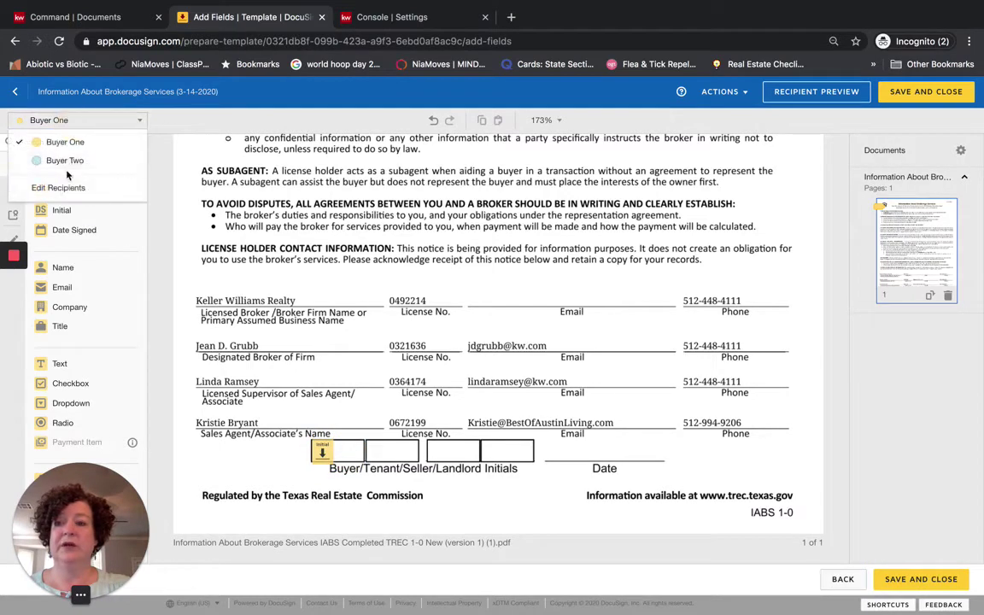
click(65, 160)
click(61, 210)
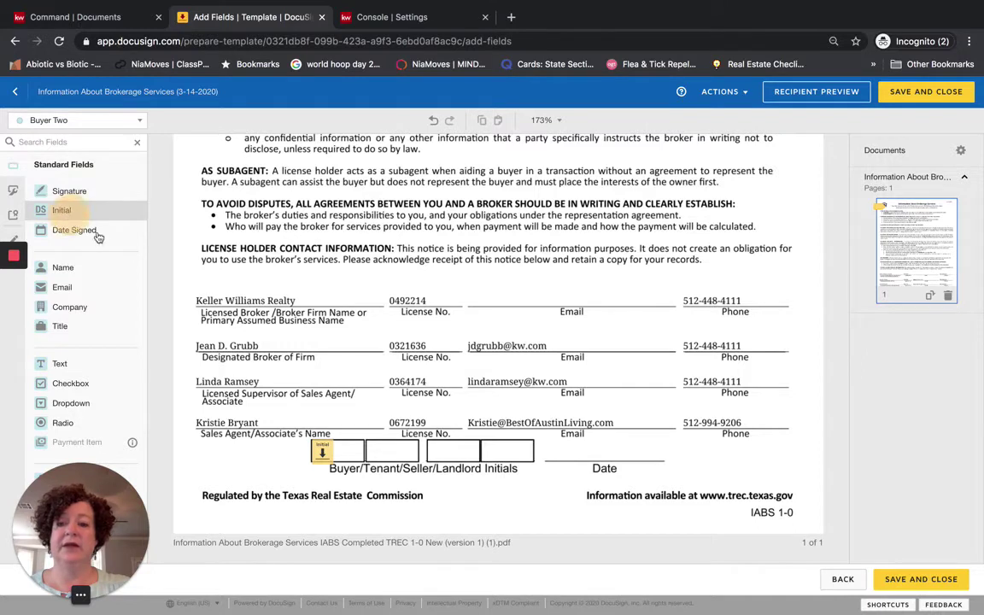
click(375, 449)
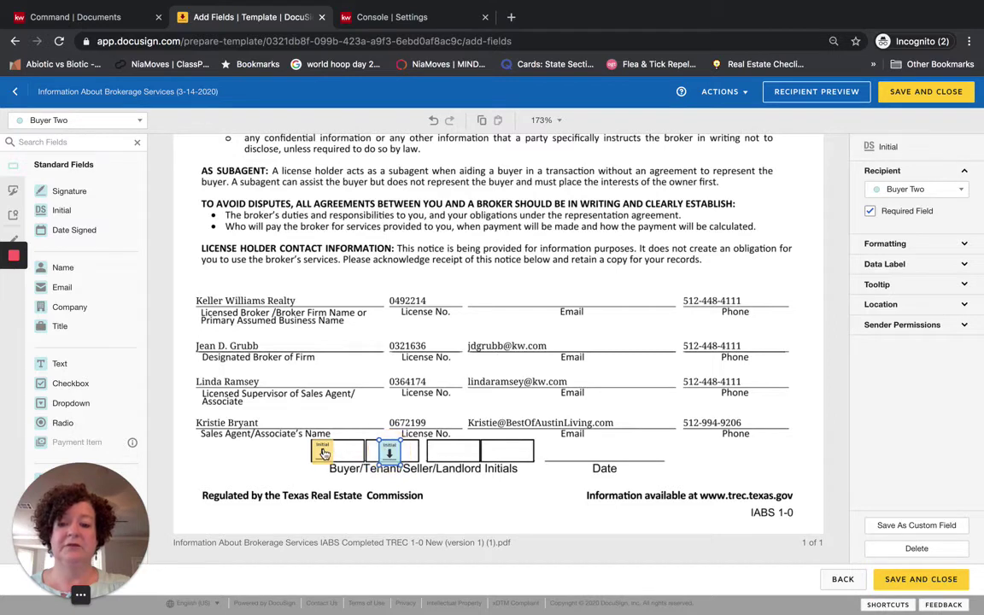
drag(323, 454, 338, 451)
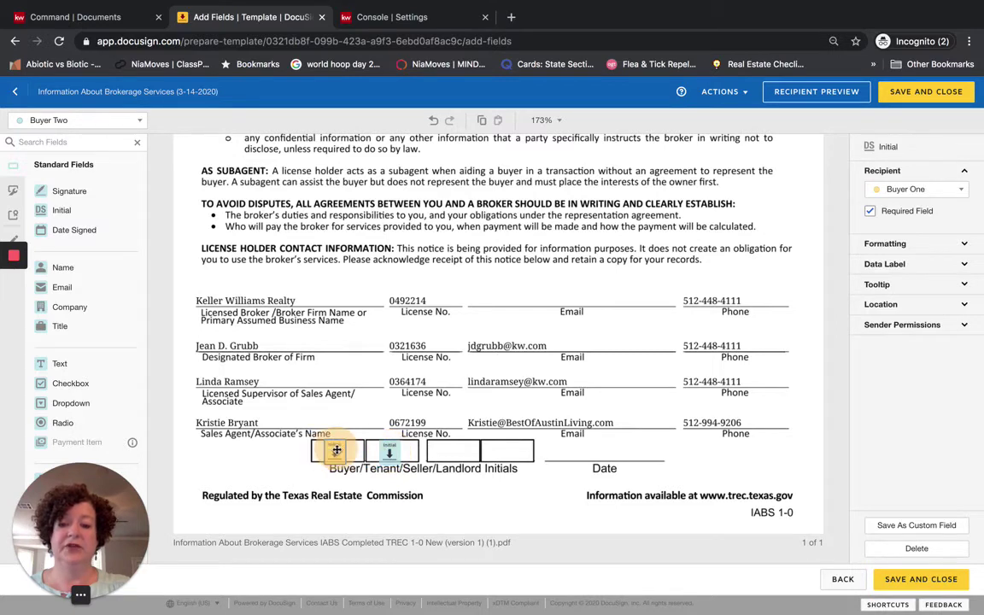
click(619, 456)
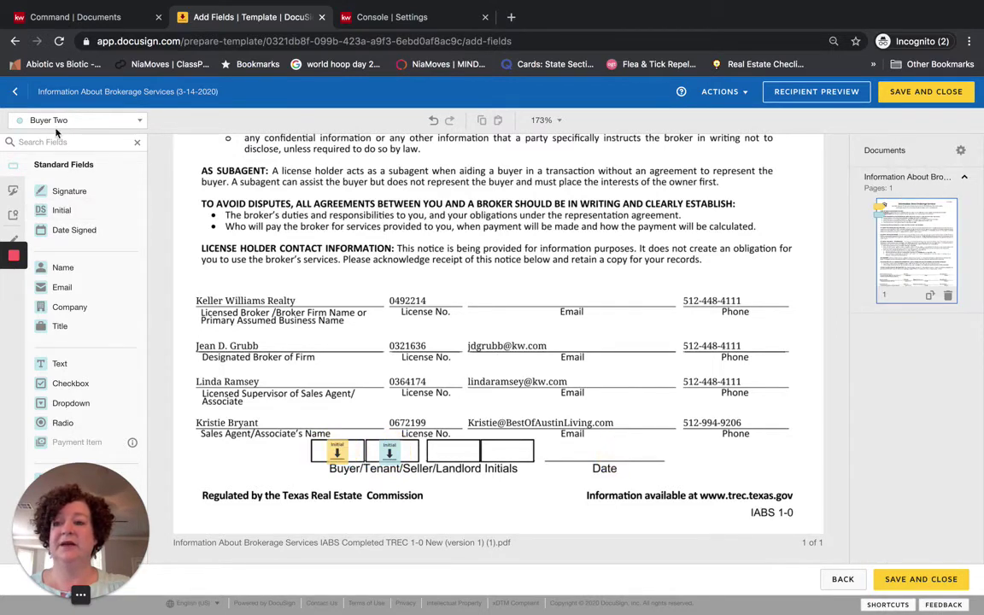
- Add a Buyer One Date Signed field on the Date line and save the template
click(53, 121)
click(49, 141)
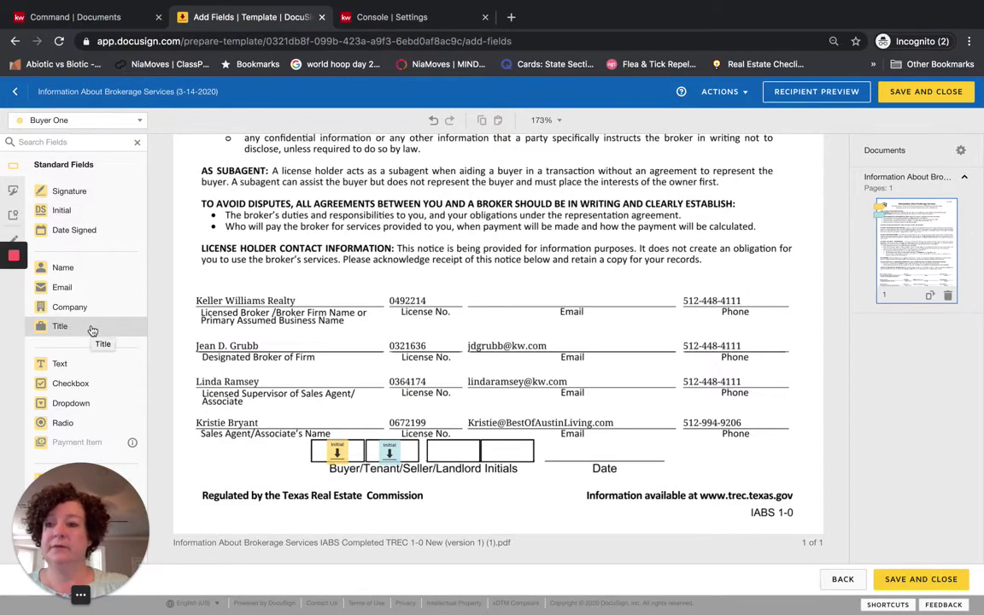
mouse_move(86, 230)
mouse_down()
mouse_move(588, 424)
mouse_move(545, 451)
mouse_up()
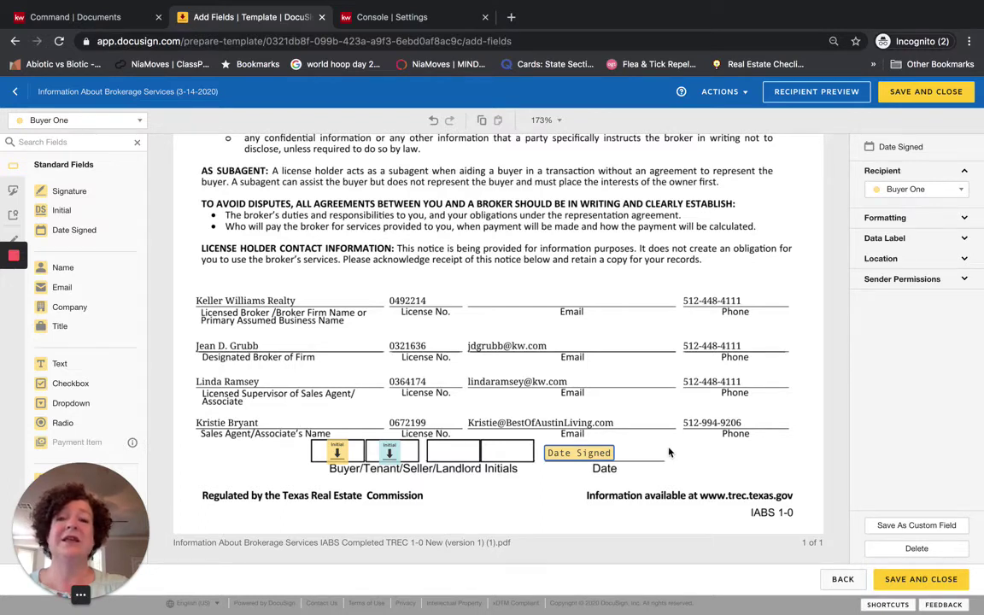
click(910, 97)
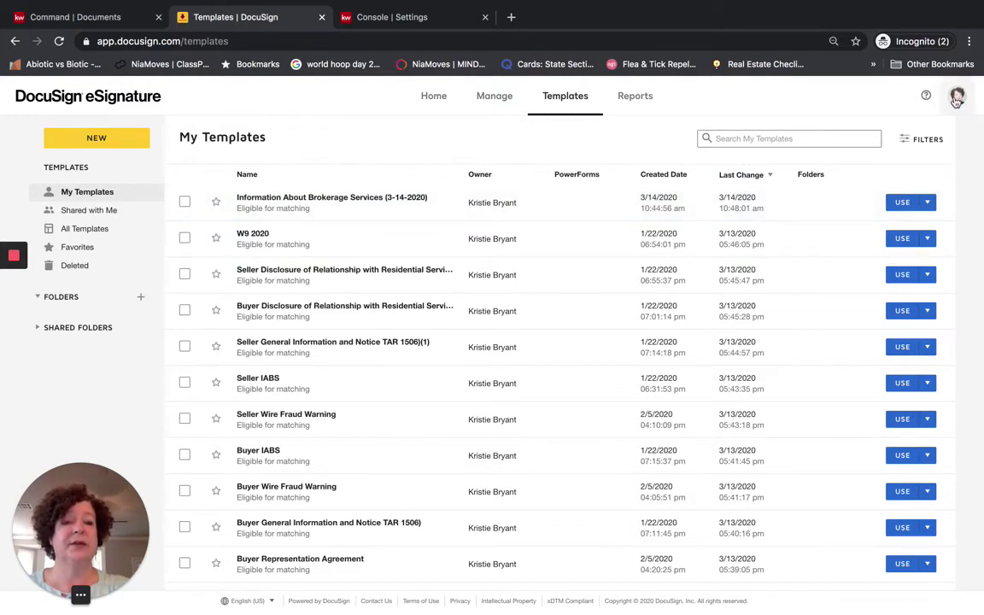
click(957, 98)
- Switch to Rooms, open the recent buyer room and list its 42 documents
click(871, 278)
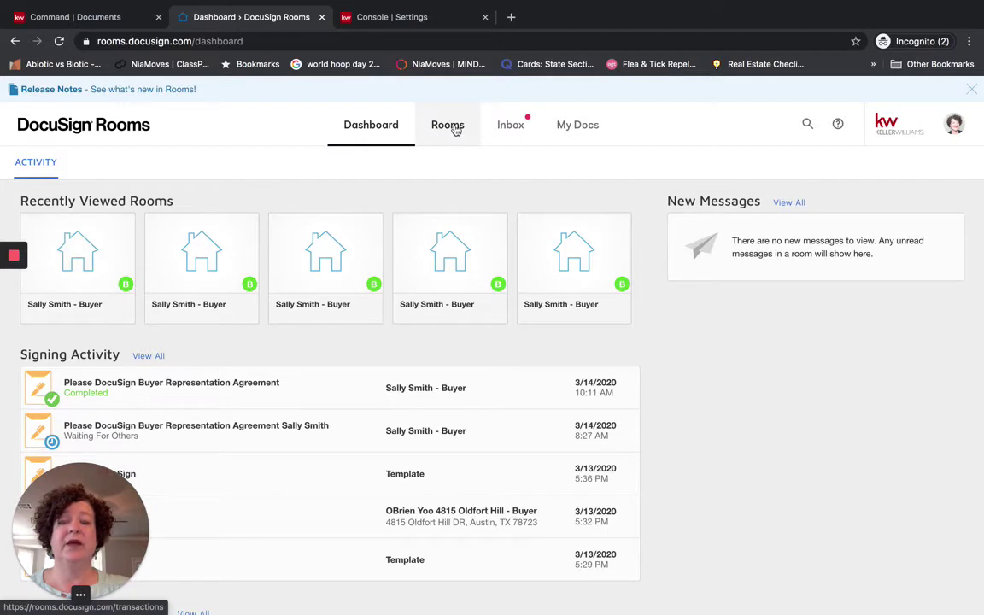
click(78, 267)
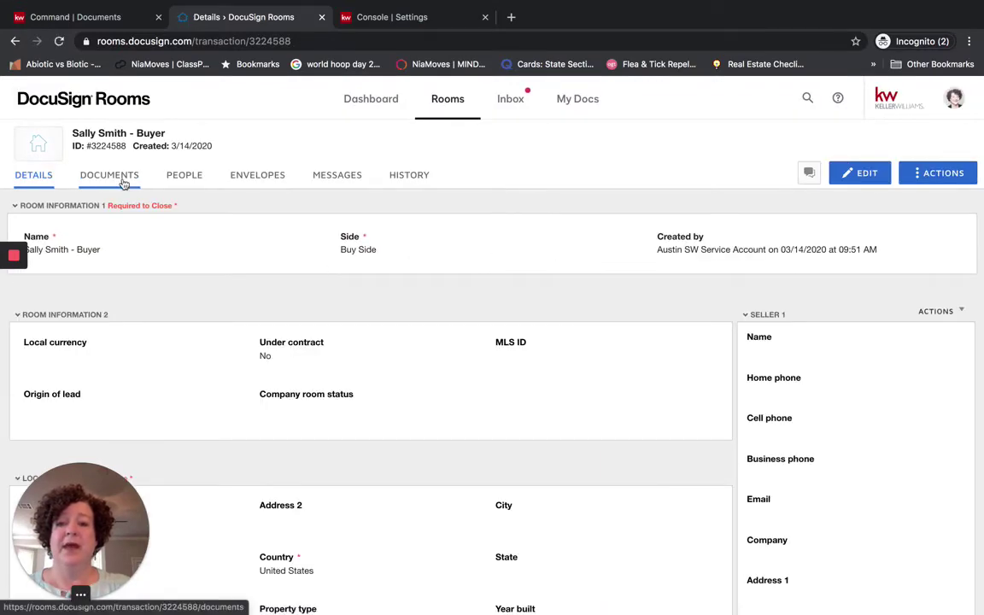
scroll(832, 376, down, 4)
scroll(836, 379, down, 15)
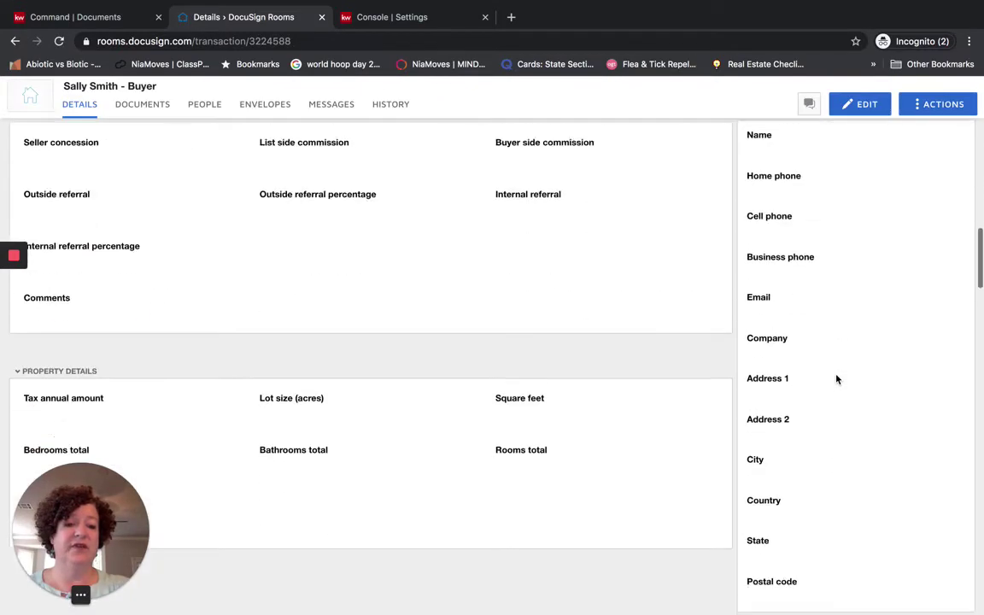
scroll(836, 379, down, 4)
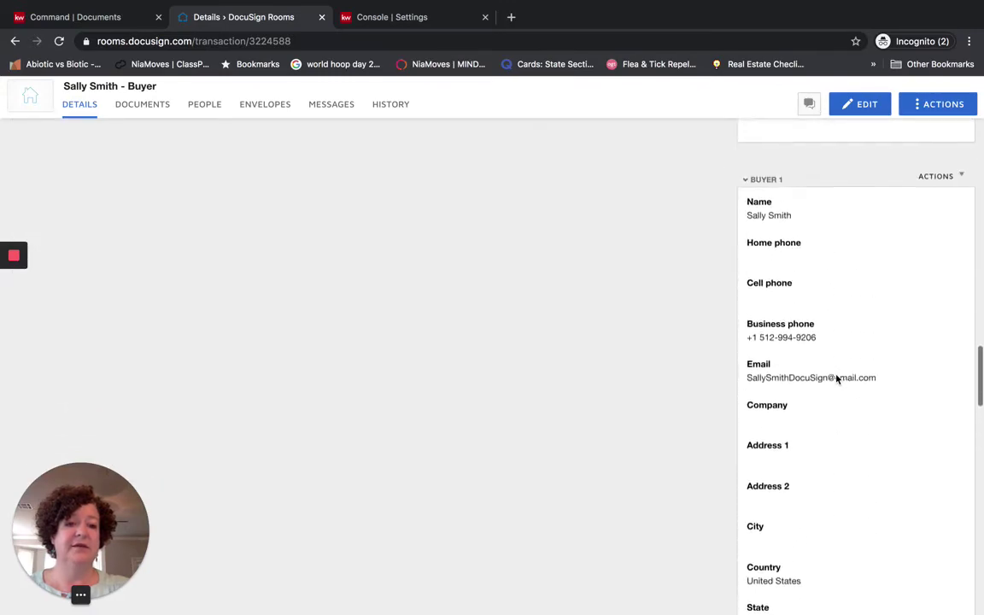
scroll(836, 376, up, 20)
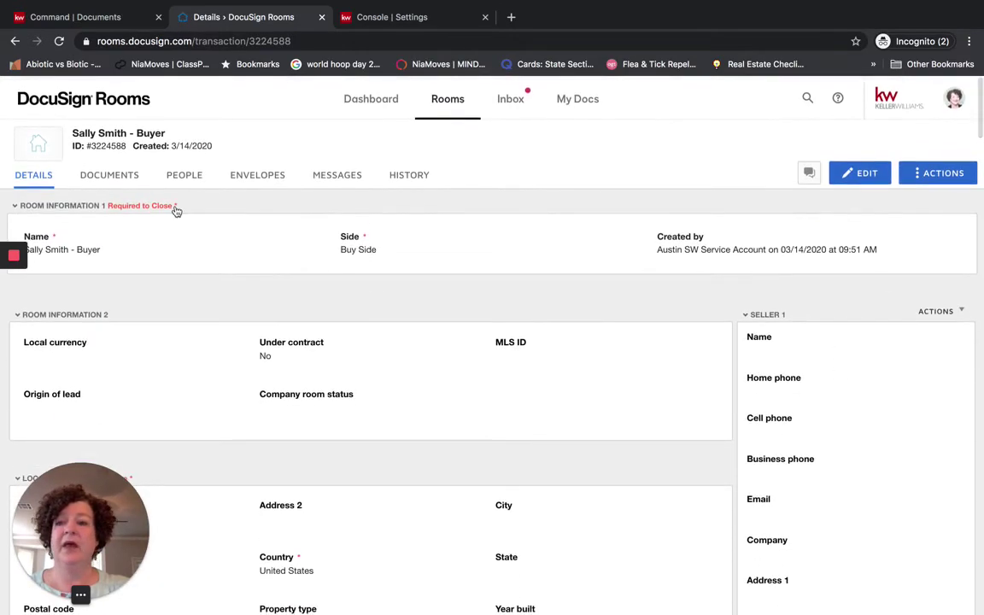
click(111, 176)
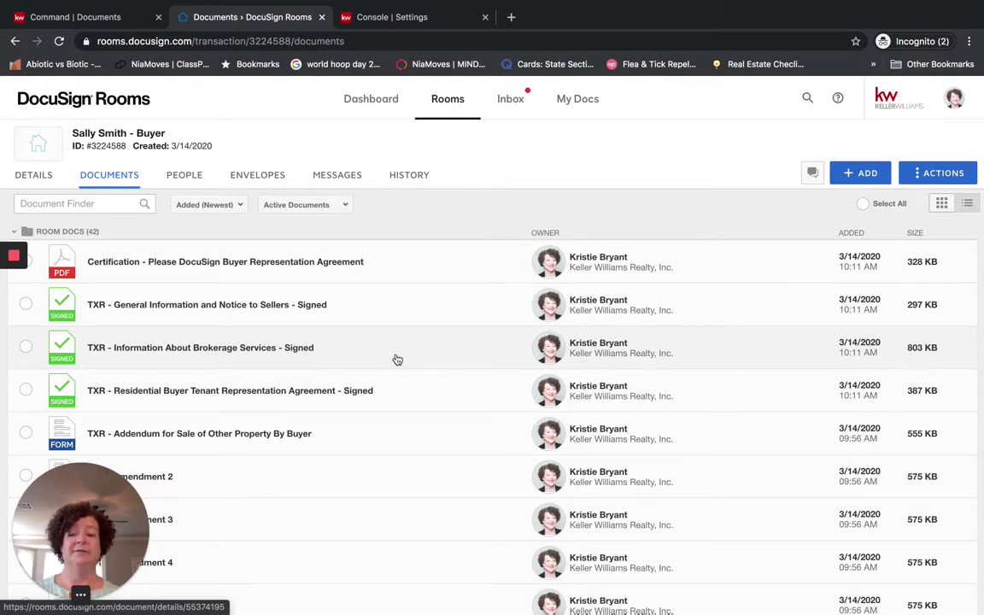
- Filter the room's documents by 'wire' and open the TXR - Wire Fraud Warning form
scroll(397, 359, down, 10)
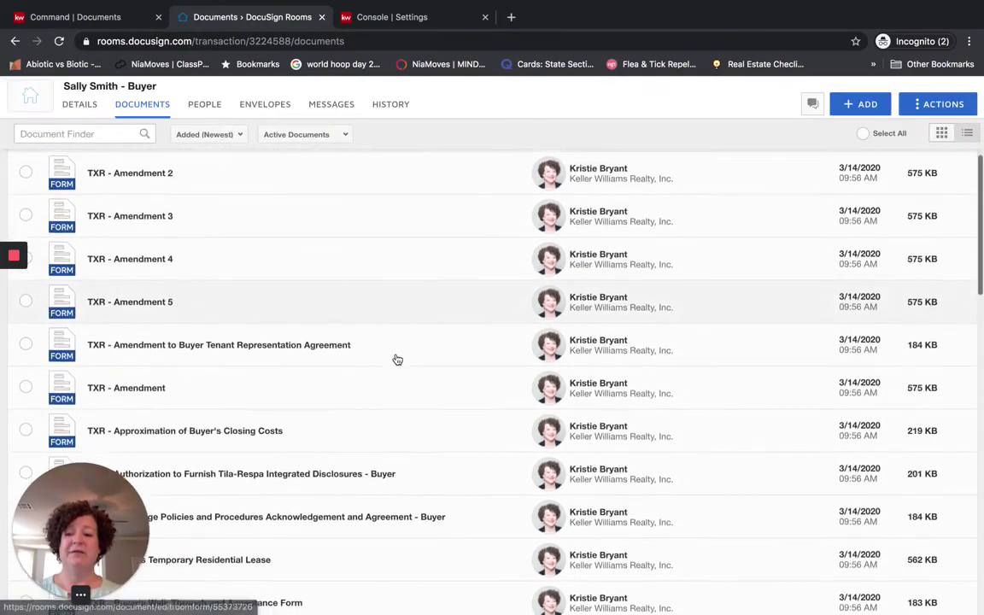
scroll(397, 358, down, 2)
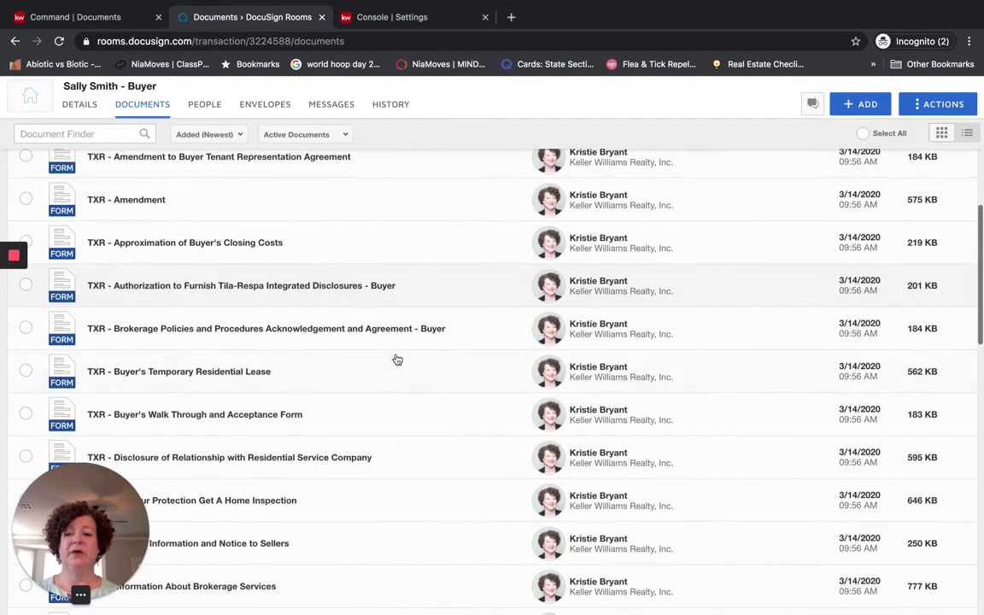
scroll(397, 359, up, 12)
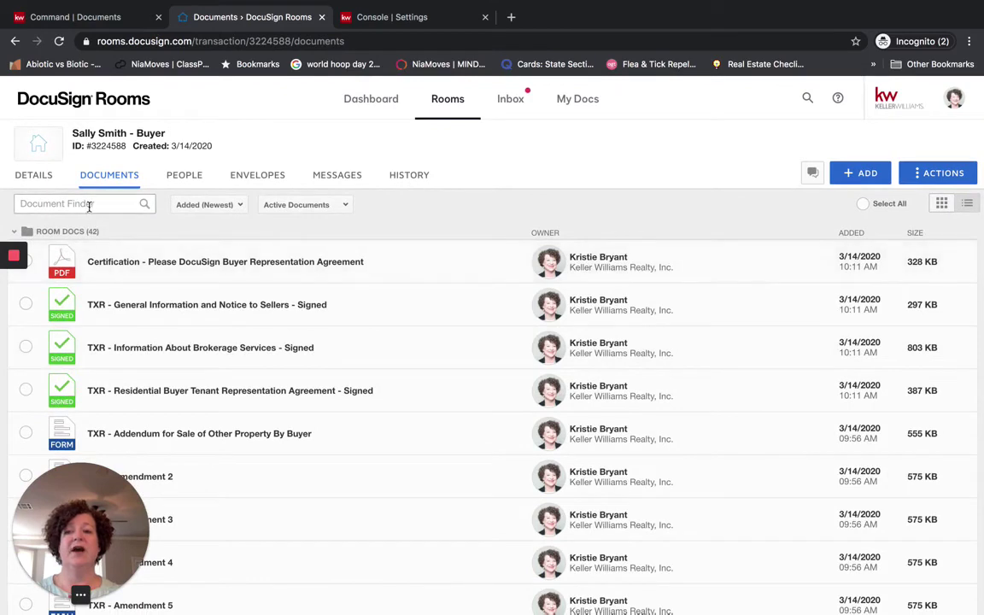
click(86, 205)
text(wire)
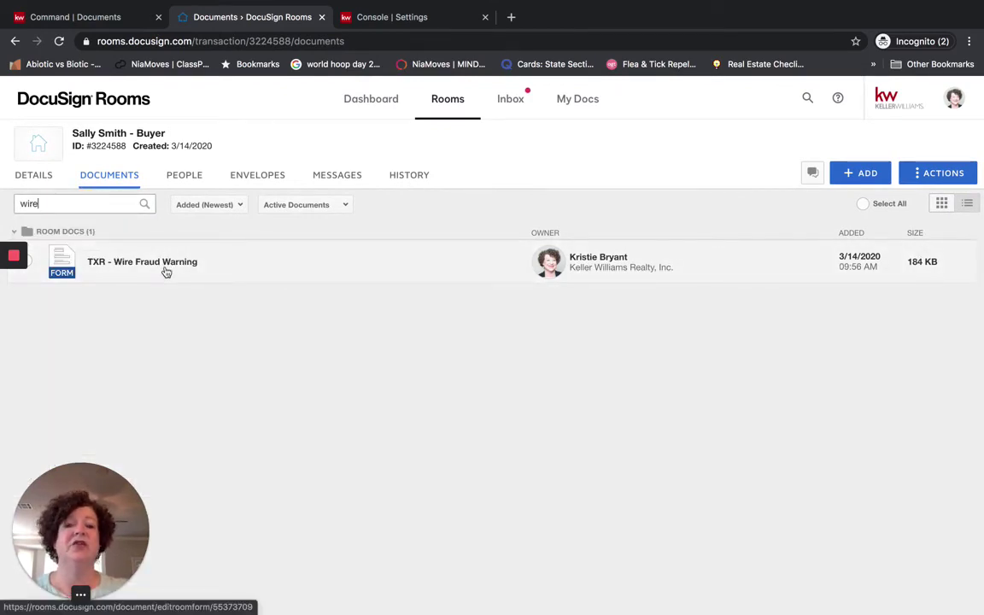
click(143, 264)
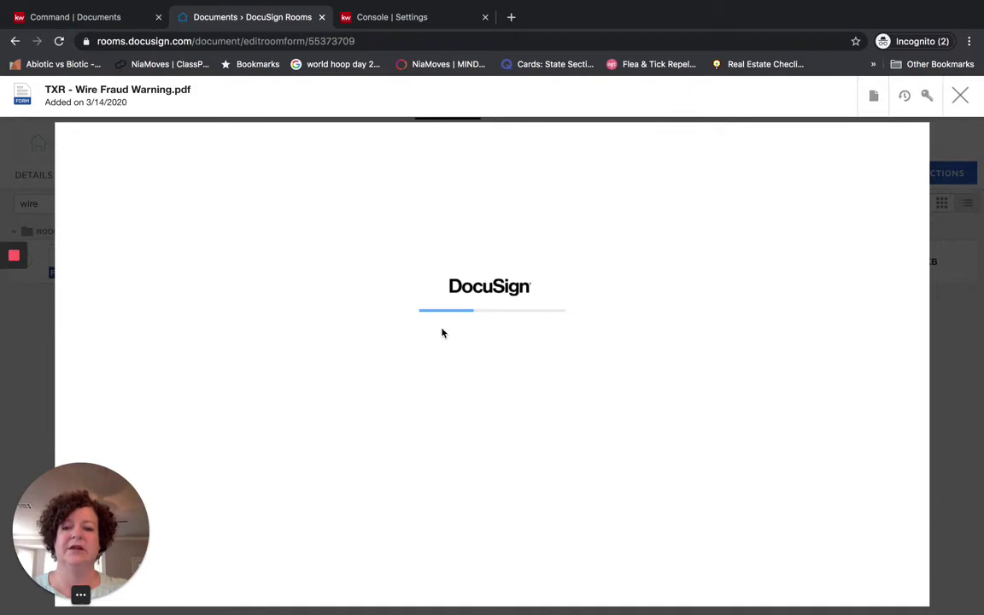
- Enter Keller Williams Realty as Broker's Printed Name, choose Buyer on both signature lines, and save
scroll(443, 332, down, 5)
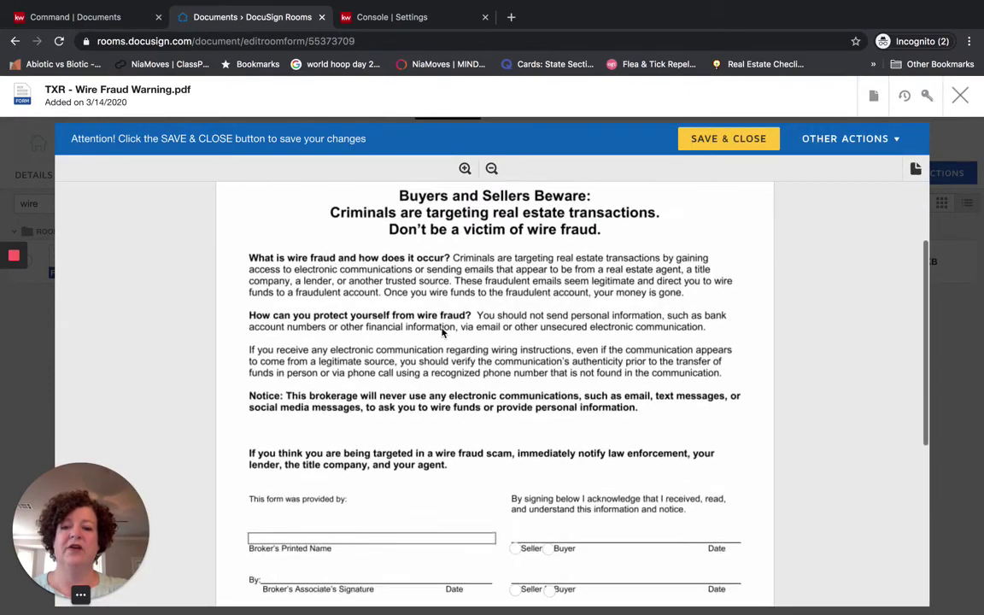
click(343, 379)
text(Keller Williams)
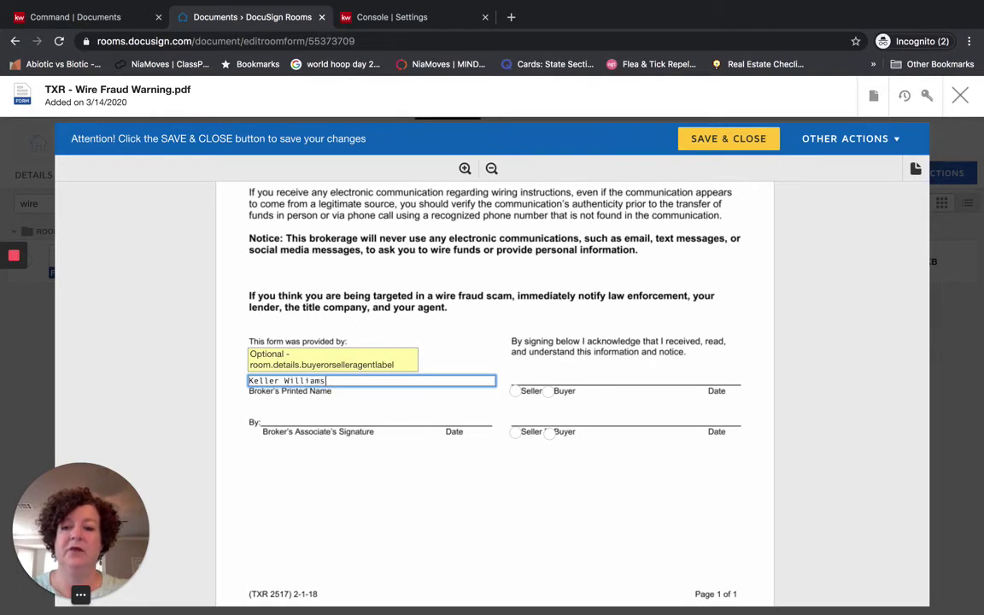
text( Realty)
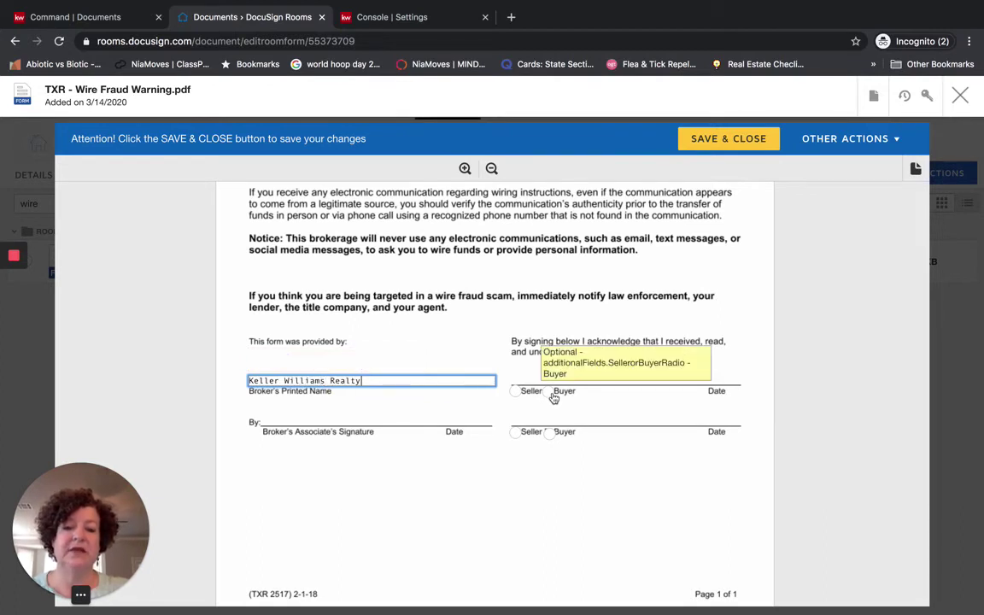
click(551, 395)
click(549, 433)
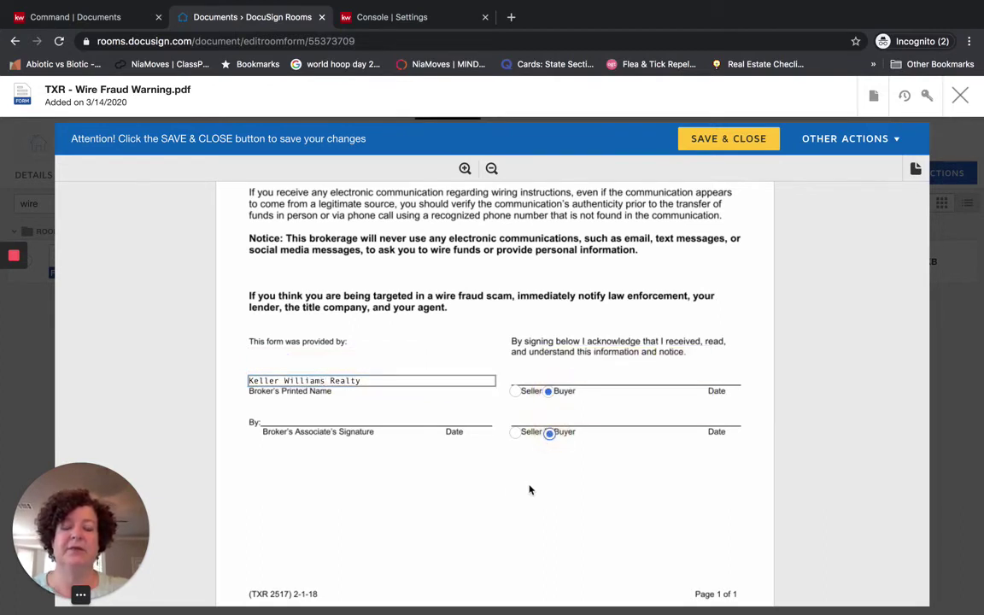
scroll(431, 493, down, 3)
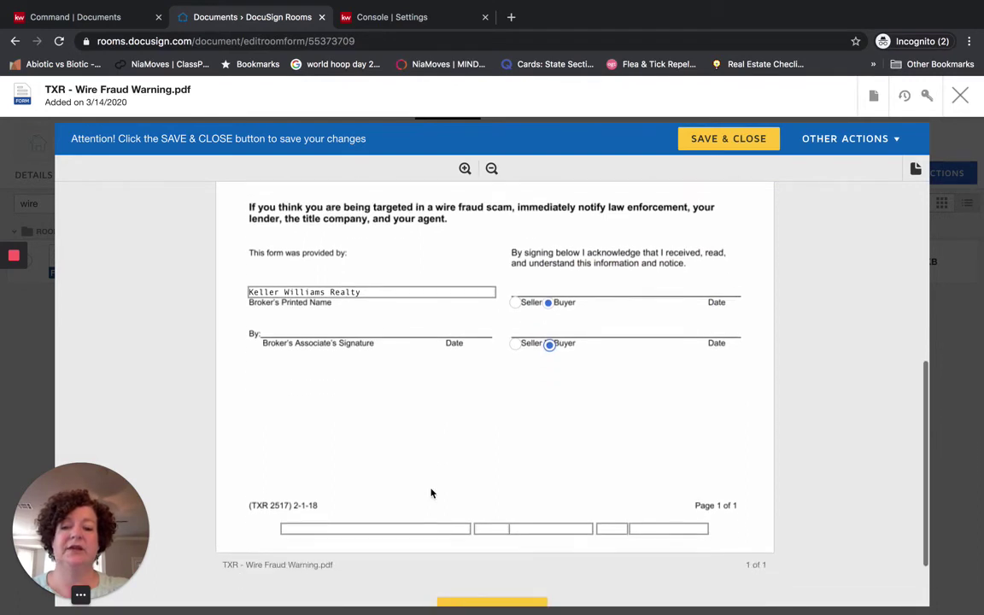
click(726, 139)
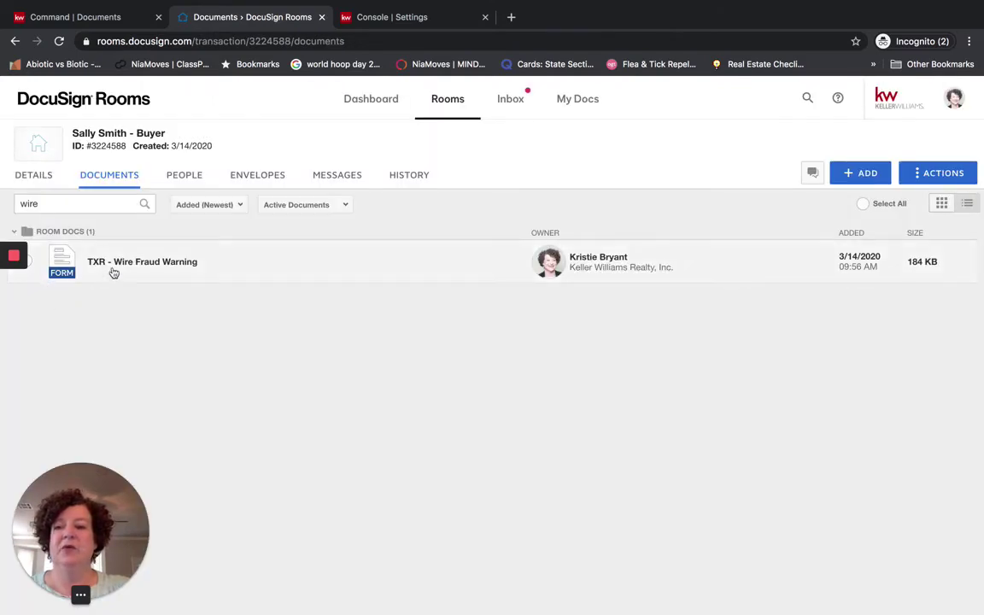
- Select the TXR - Wire Fraud Warning document and create a Please DocuSign envelope from it
scroll(139, 284, down, 2)
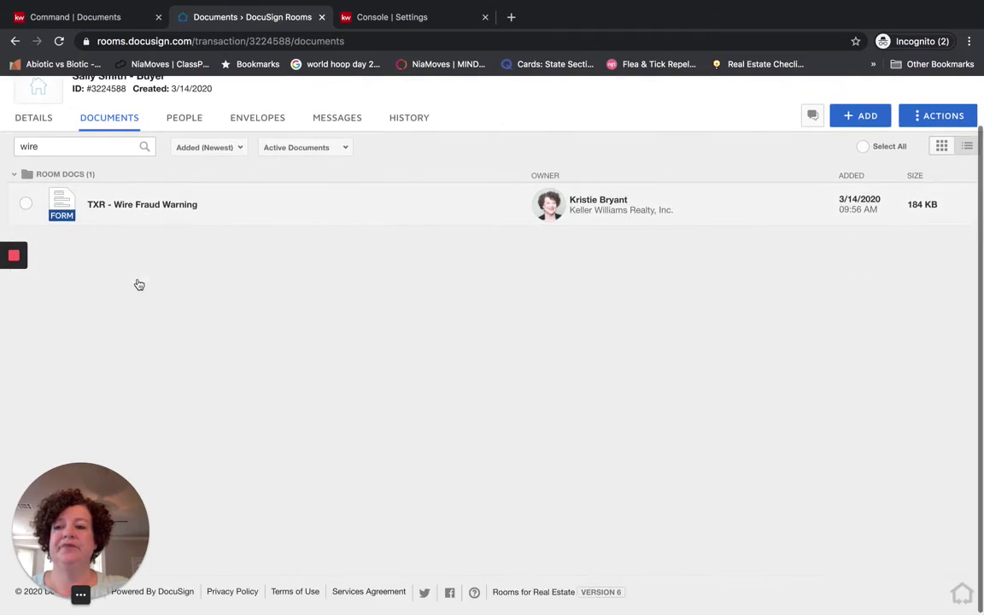
click(25, 208)
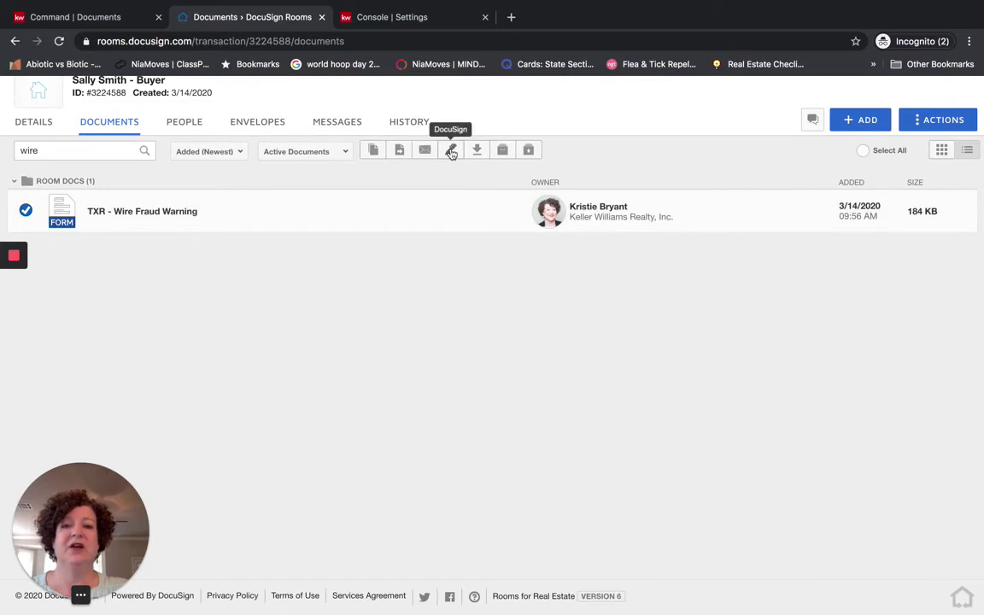
click(452, 152)
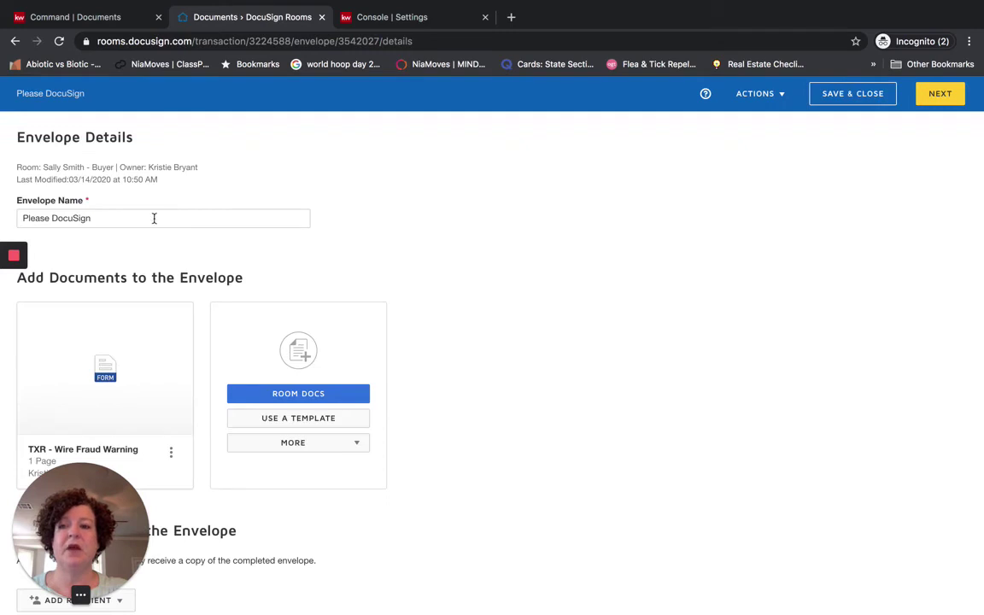
- Add the buyer's name to the end of the envelope name and open the My Templates picker
click(153, 218)
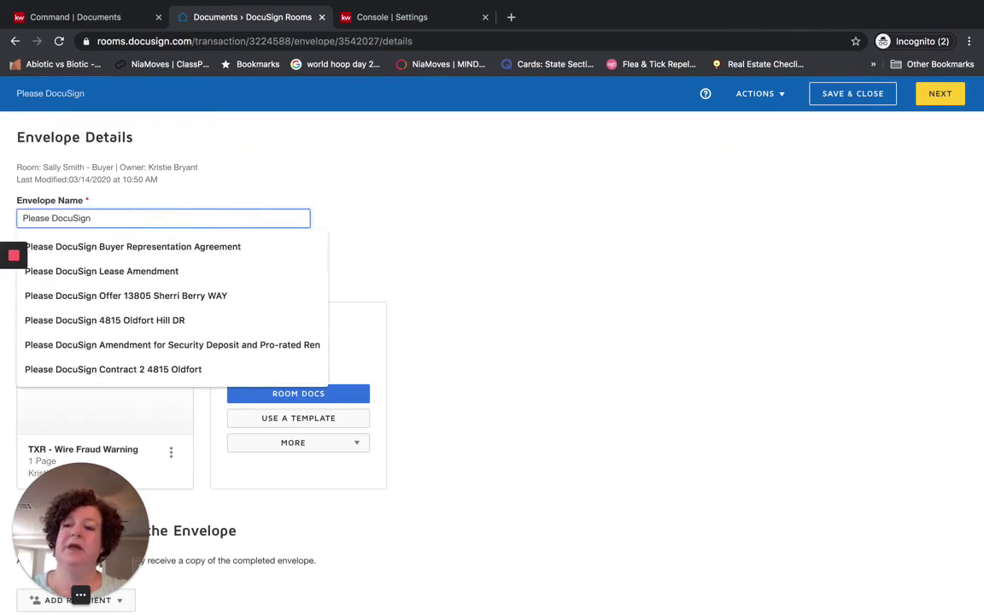
text(D)
key(BackSpace)
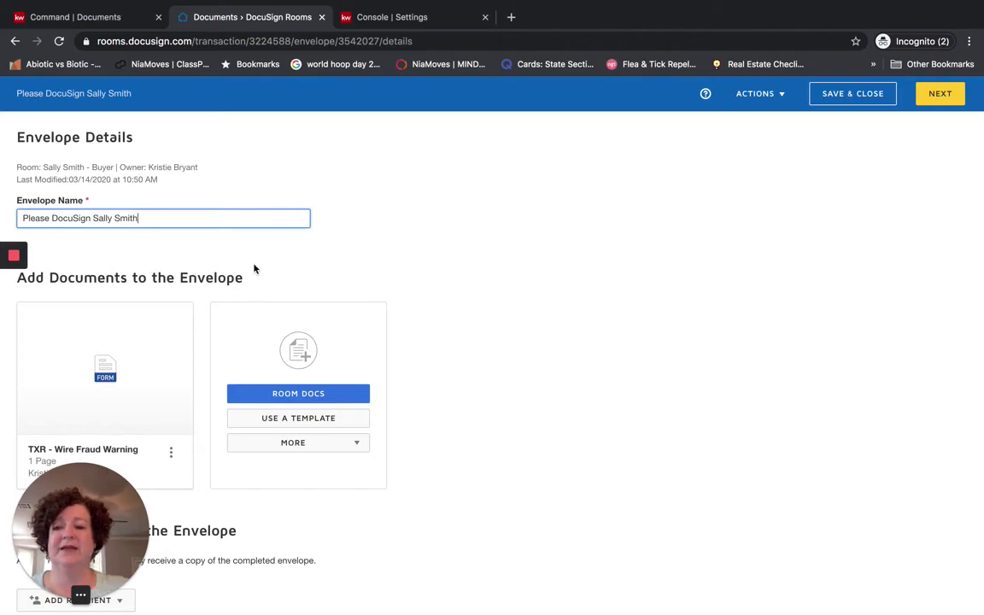
scroll(253, 268, down, 2)
mouse_move(120, 324)
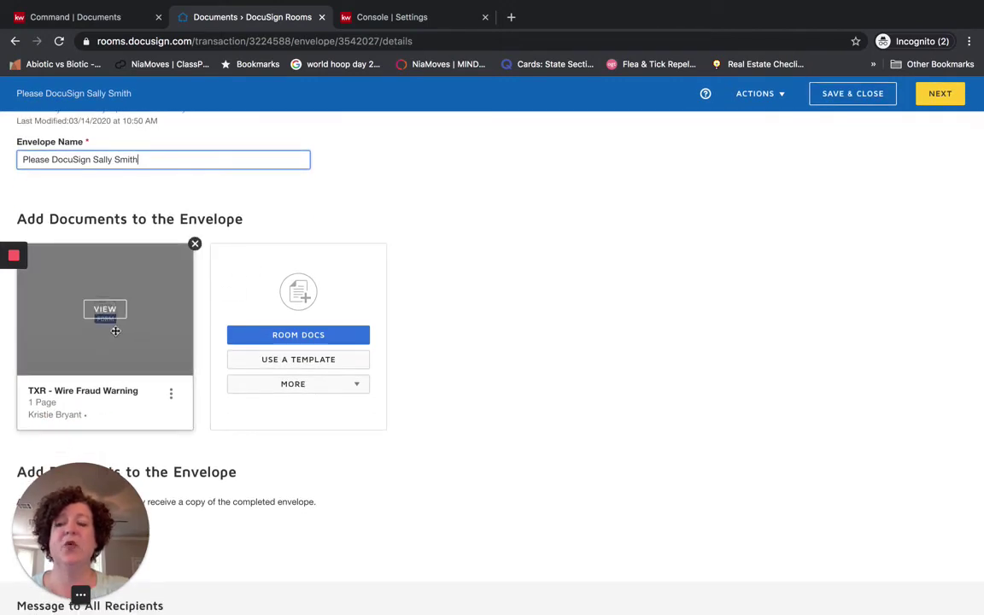
click(267, 361)
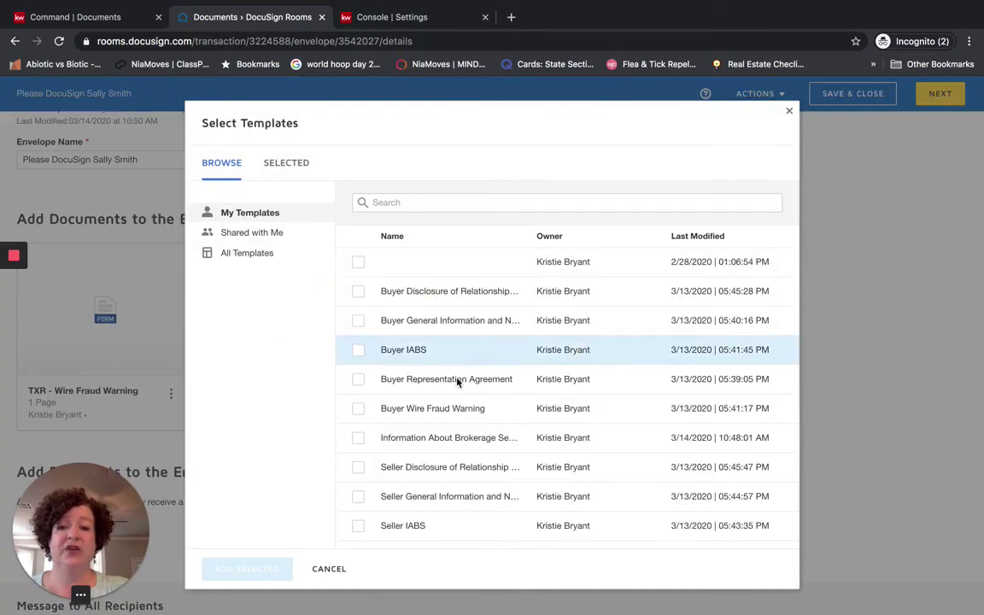
- Add the Information About Brokerage Services template to the envelope and scroll through its preview
click(359, 439)
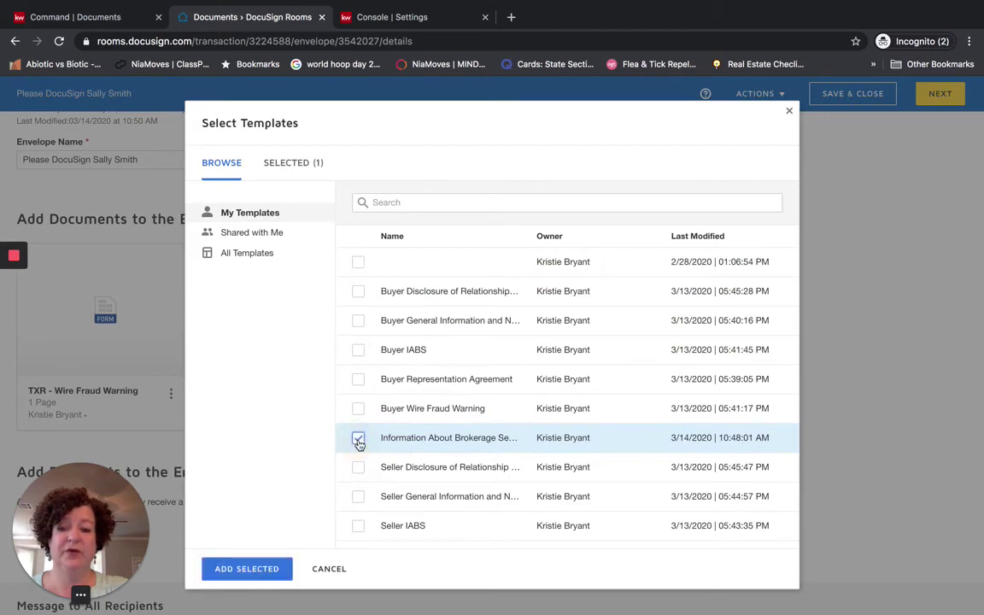
click(247, 569)
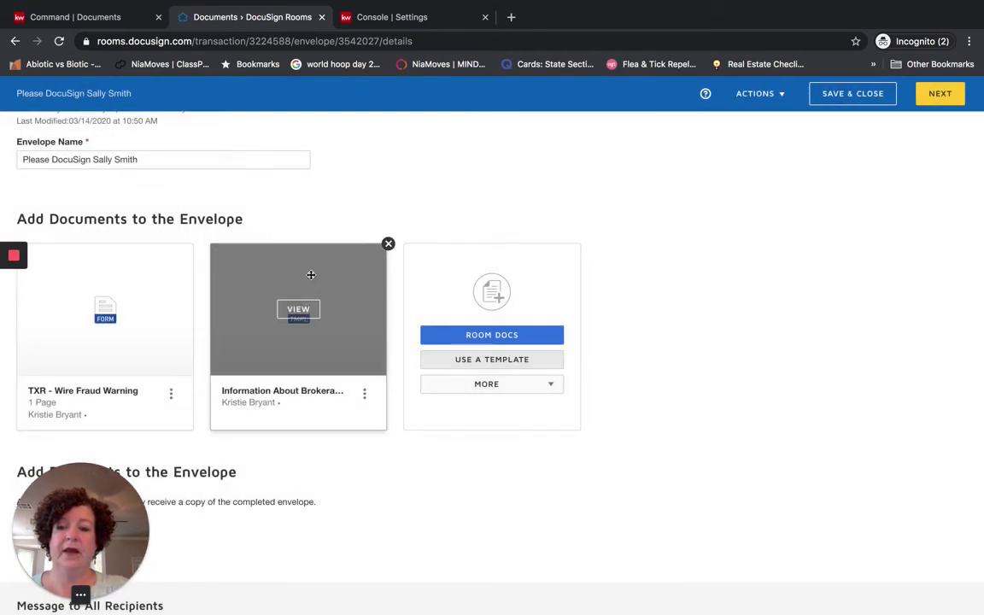
click(300, 313)
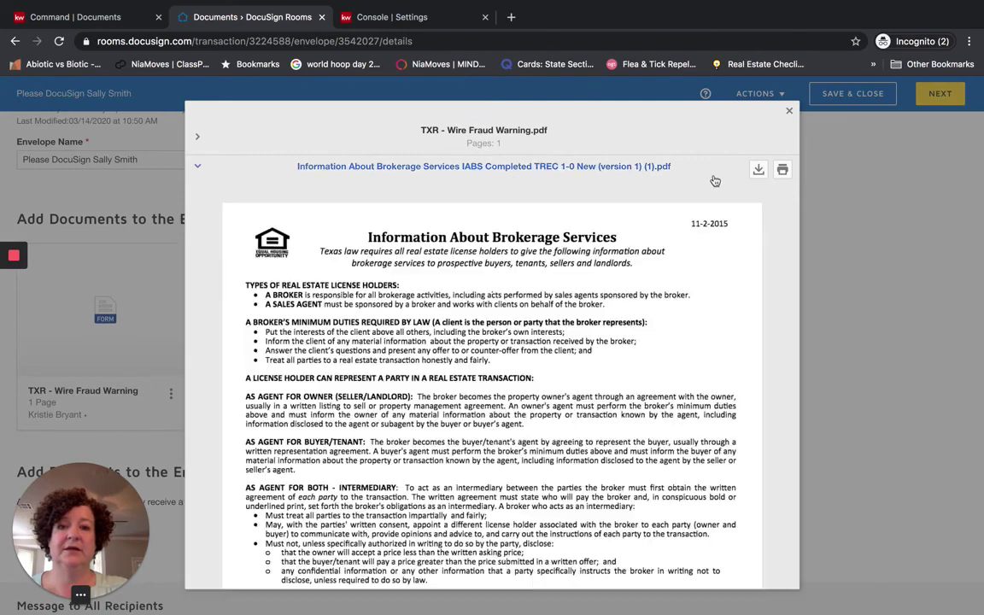
scroll(666, 213, down, 6)
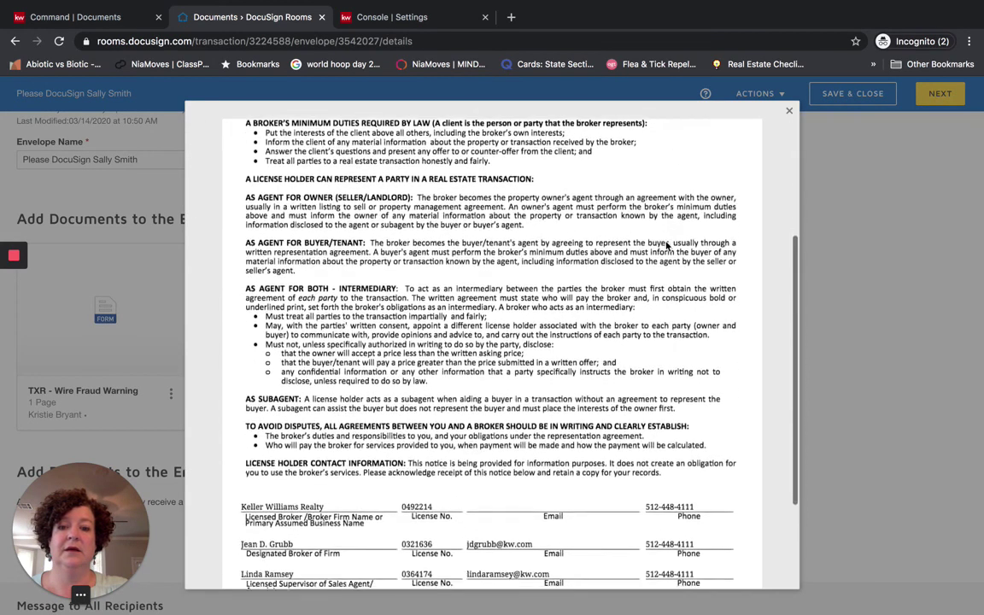
scroll(666, 245, down, 1)
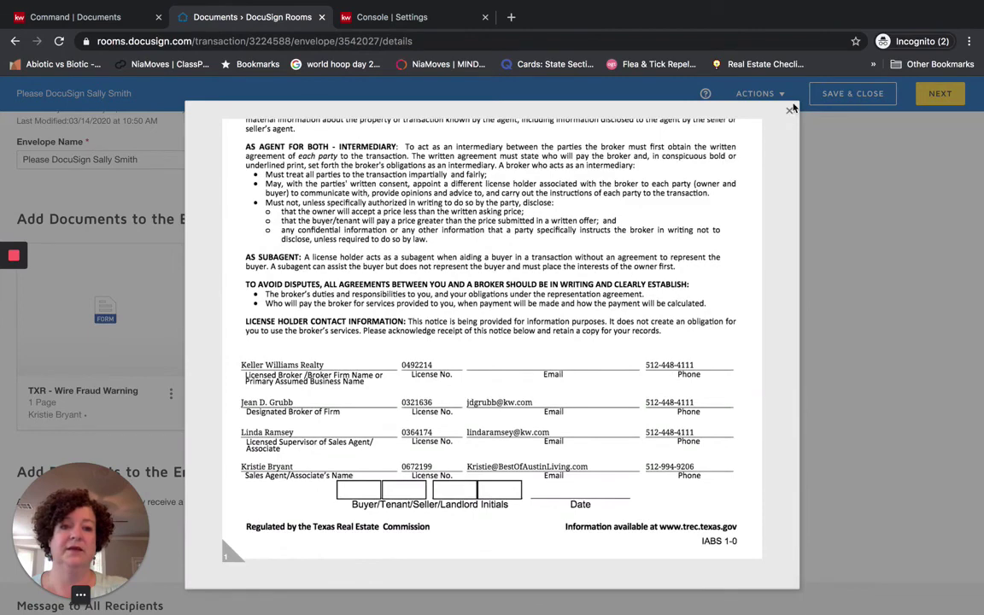
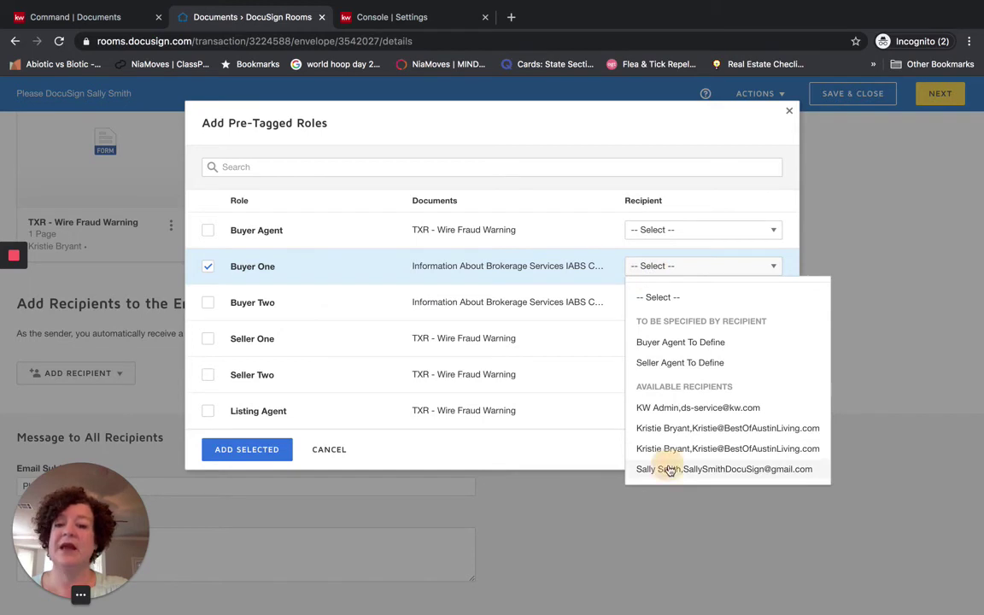
- Assign the buyer's contact to Buyer One and the agent's contact to Buyer Agent, adding both as recipients
click(669, 468)
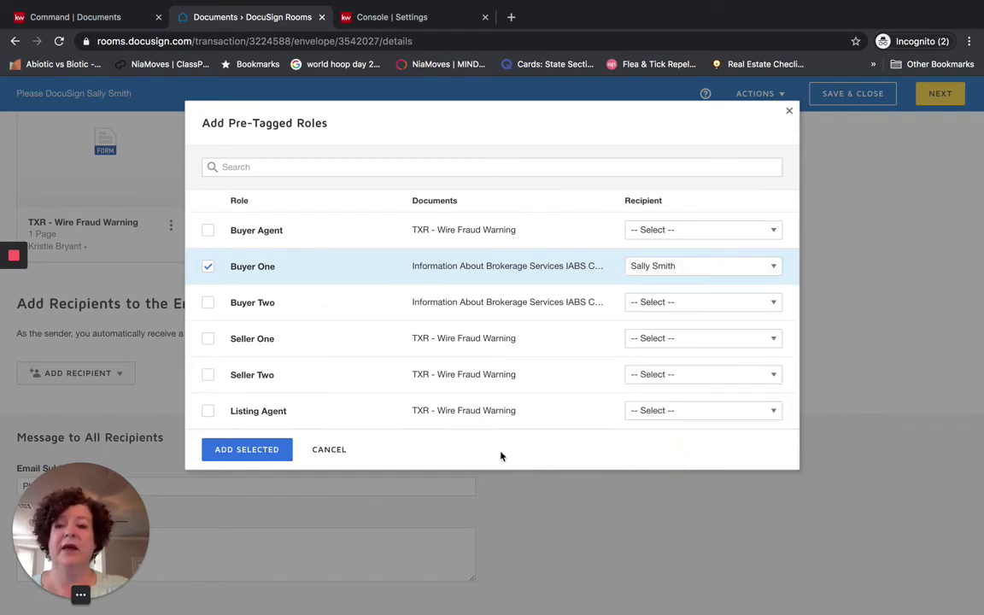
click(209, 232)
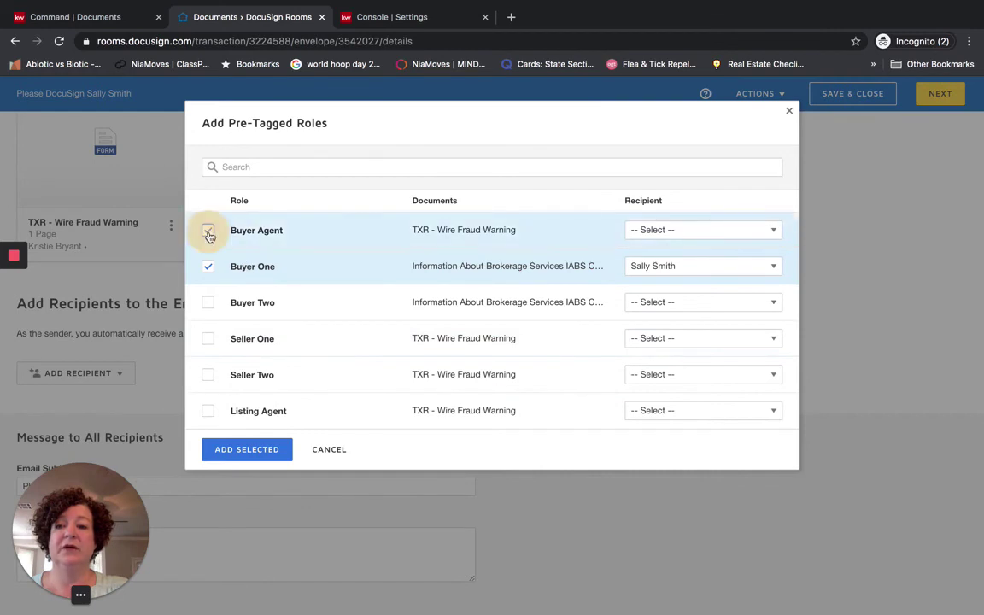
click(671, 236)
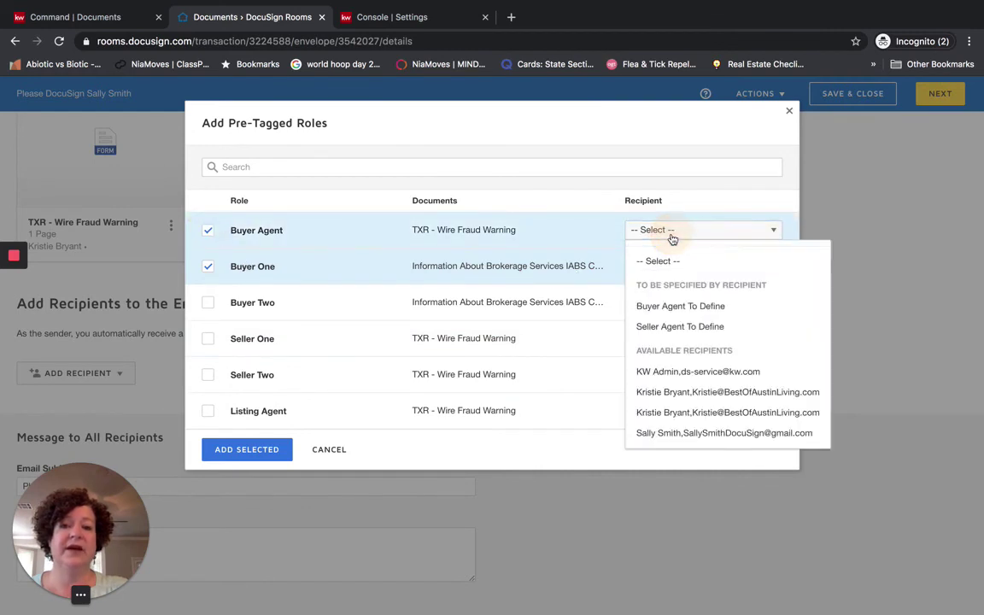
click(687, 392)
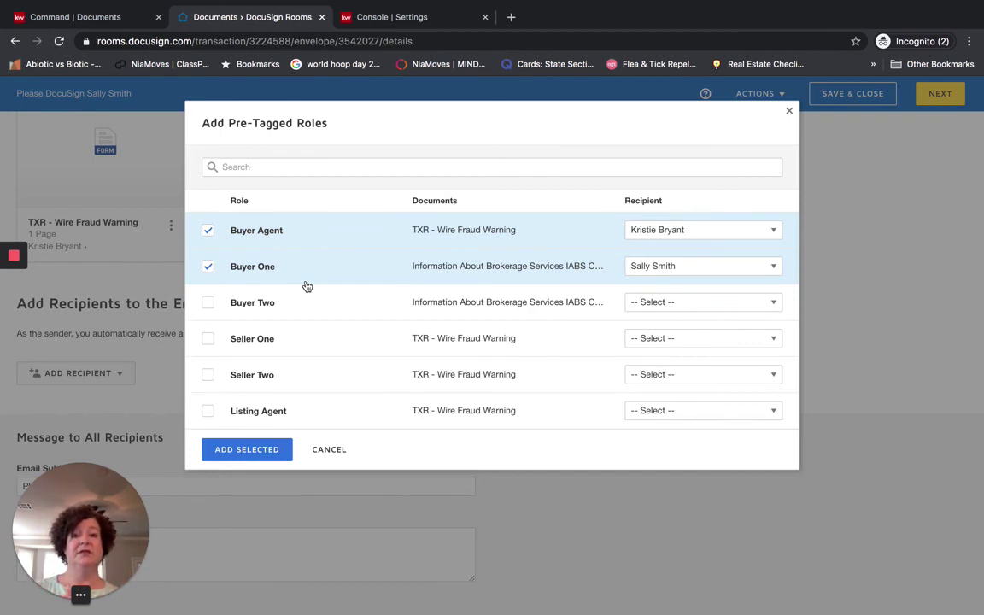
click(248, 450)
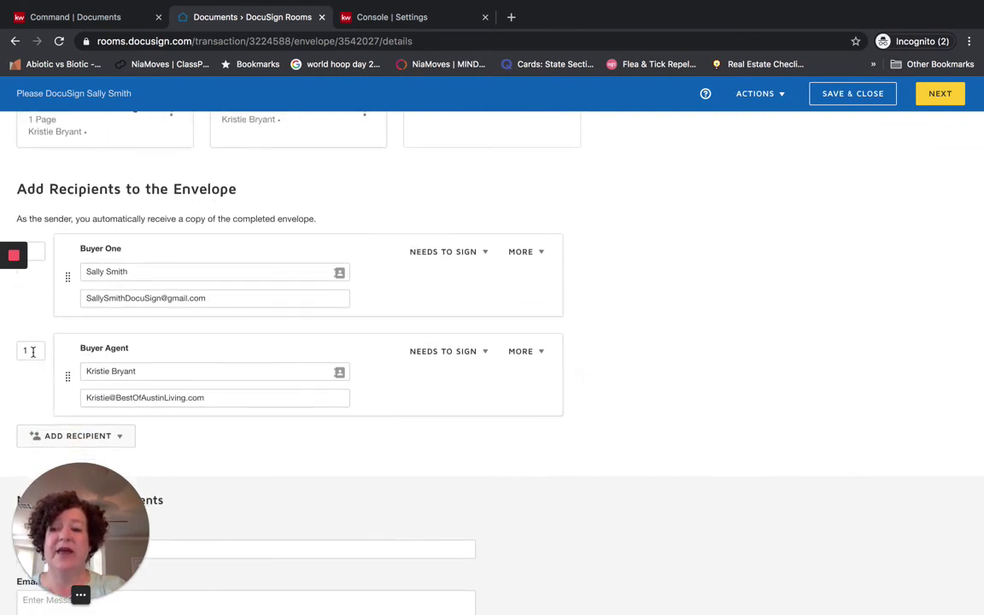
- Change Buyer One's routing order from 1 to 2 so Buyer Agent signs first
scroll(32, 351, up, 2)
click(32, 332)
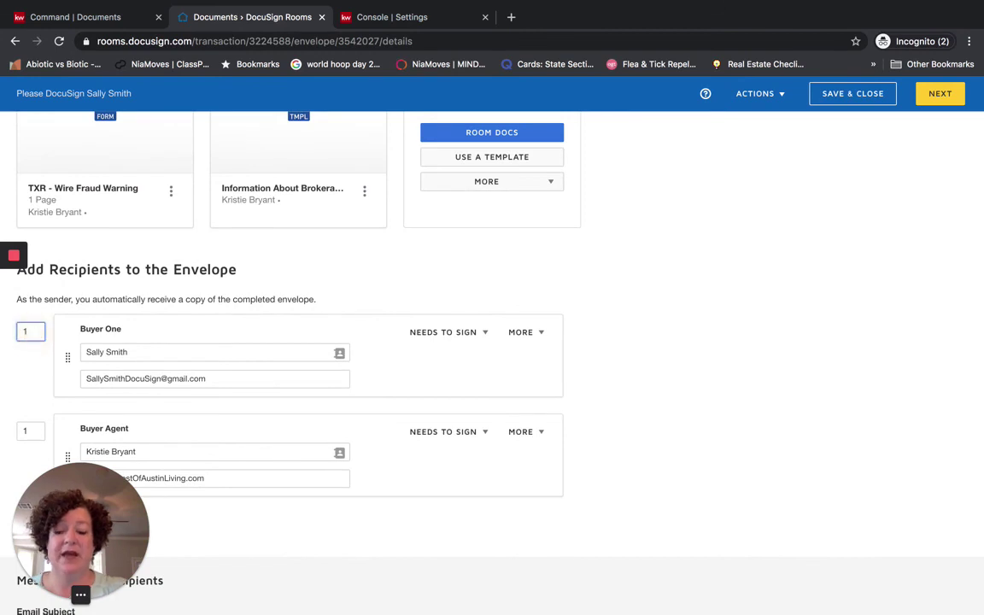
key(BackSpace)
text(2)
key(Tab)
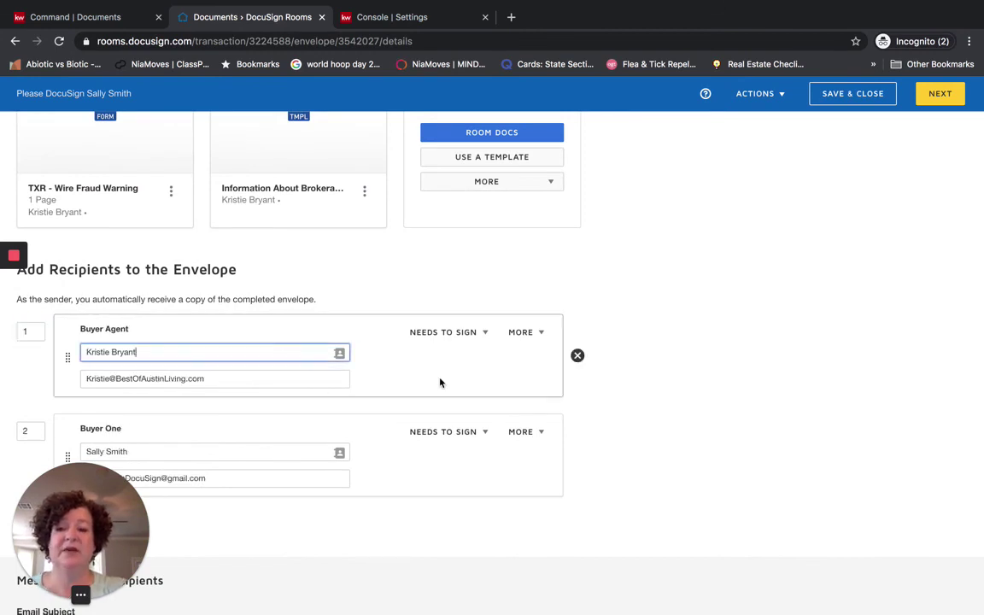
scroll(439, 381, down, 2)
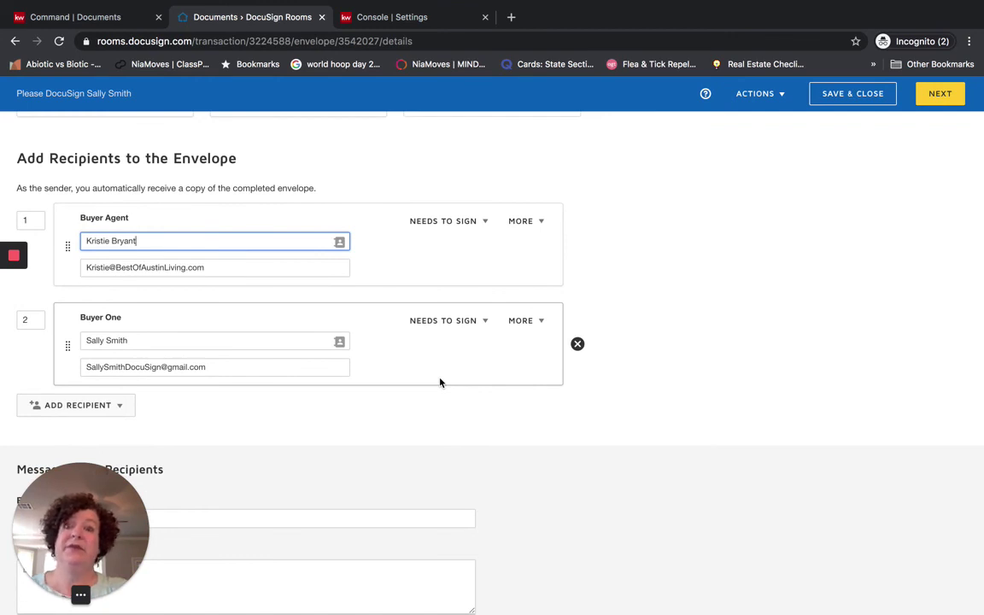
scroll(439, 381, down, 1)
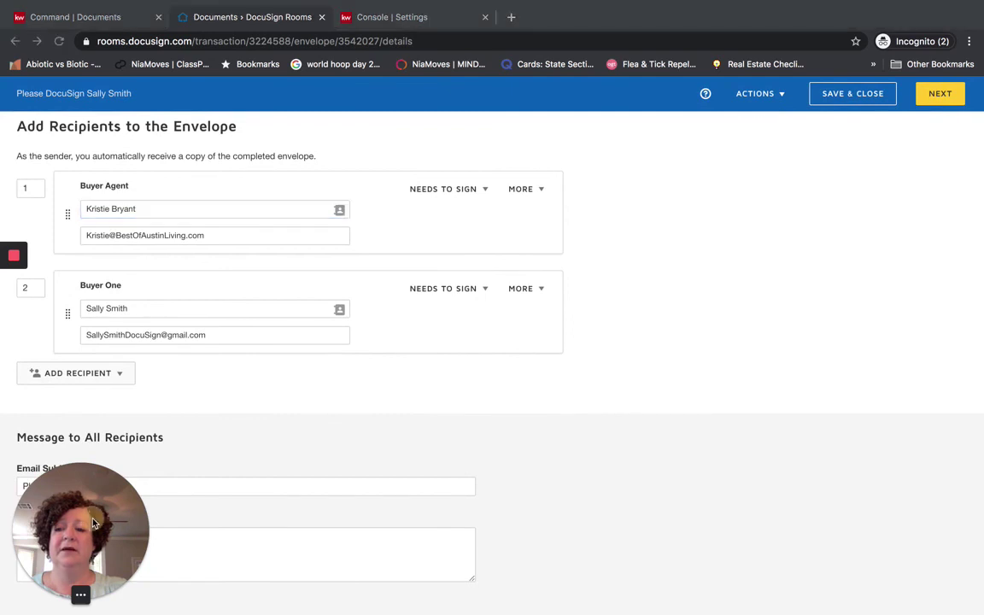
drag(96, 523, 846, 504)
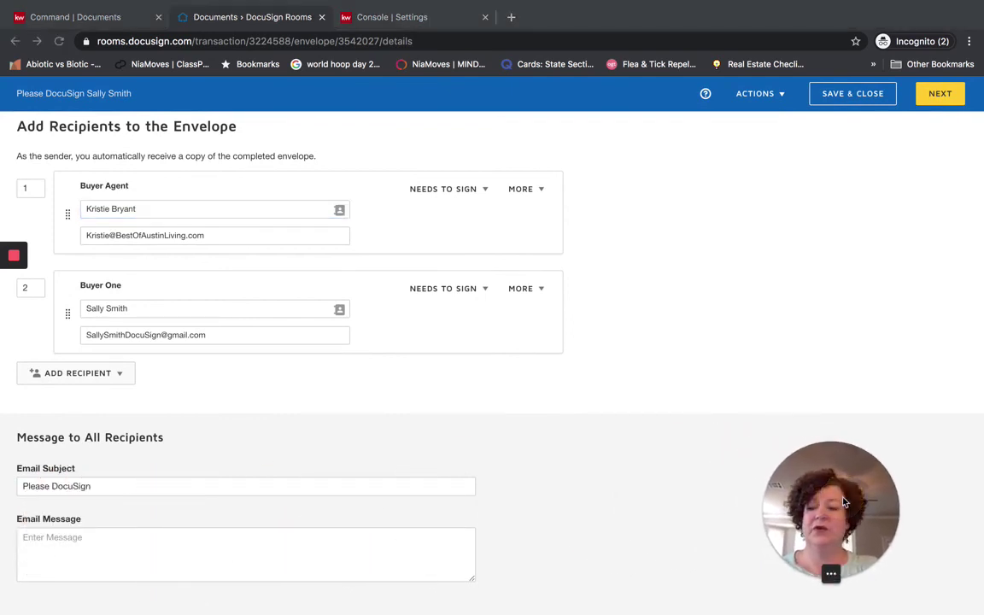
- Complete the email subject as 'Please DocuSign IABS and Wire Fraud Warning'
click(99, 485)
text(I)
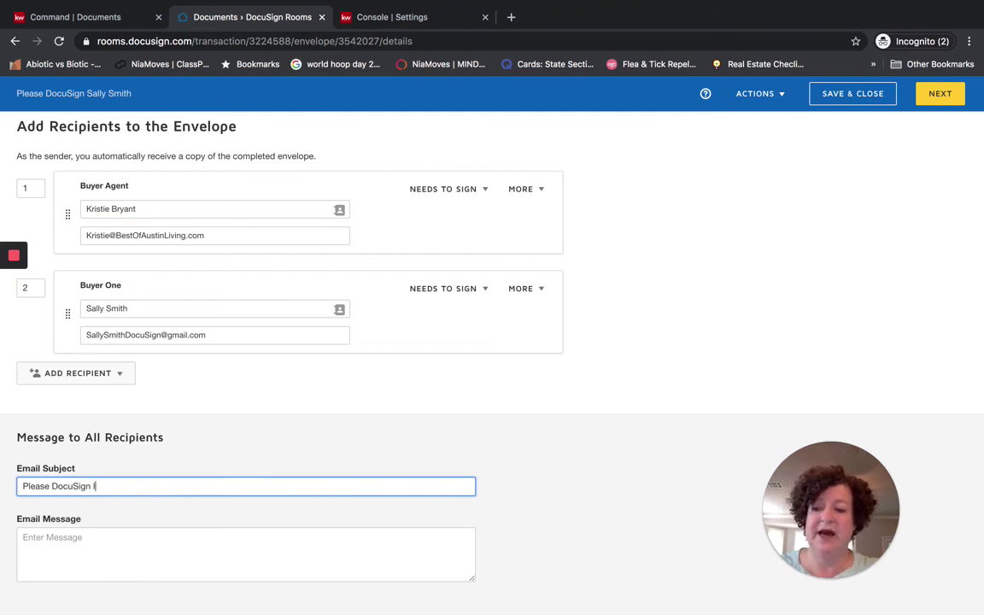
text(ABS and)
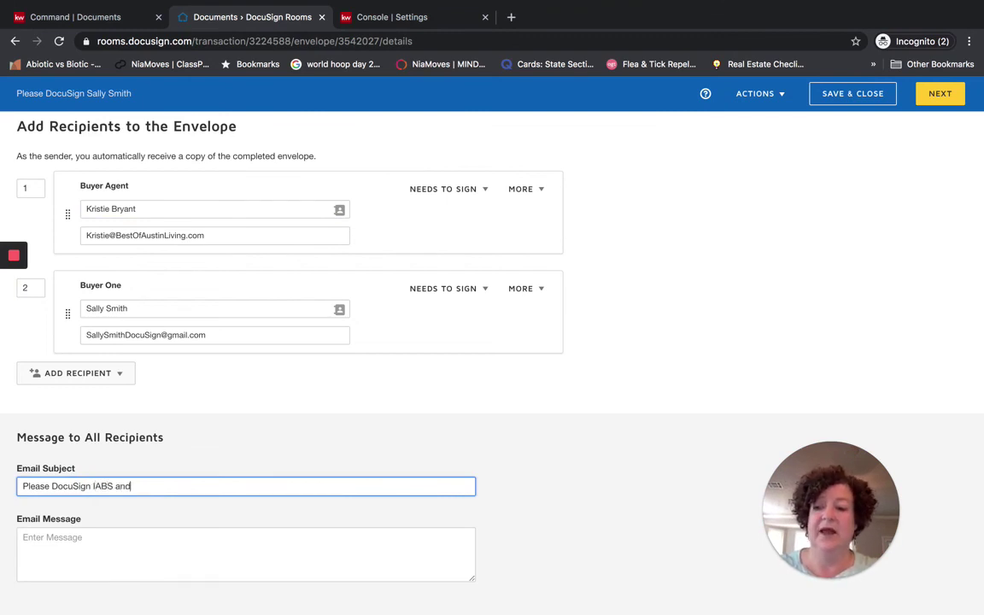
text( Wire Fraid)
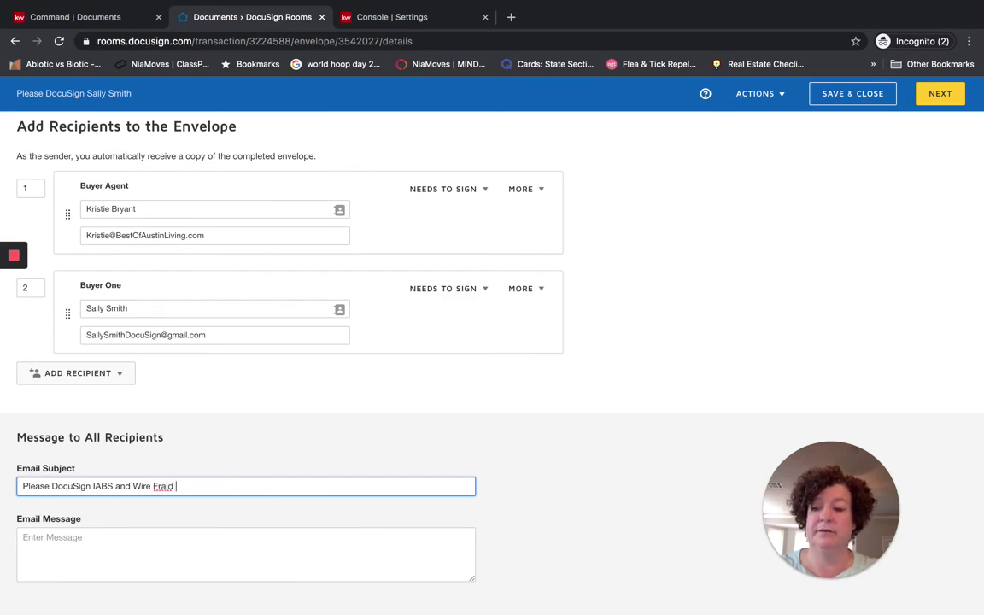
key(BackSpace)
text(ud Warning)
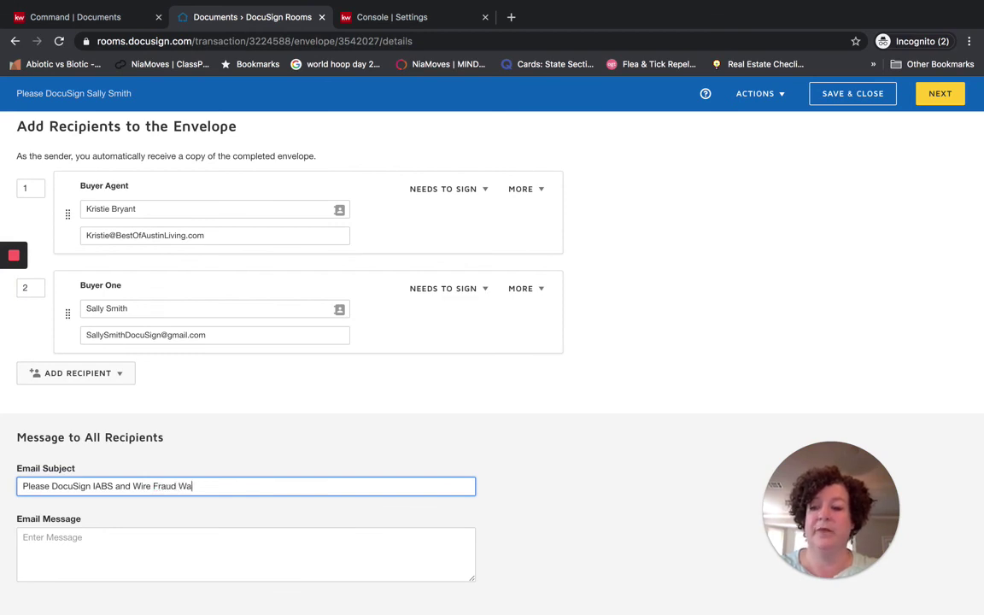
- Enter the message 'Please read, review, ask questions and then sign.', correct its spelling, and proceed with NEXT
click(85, 546)
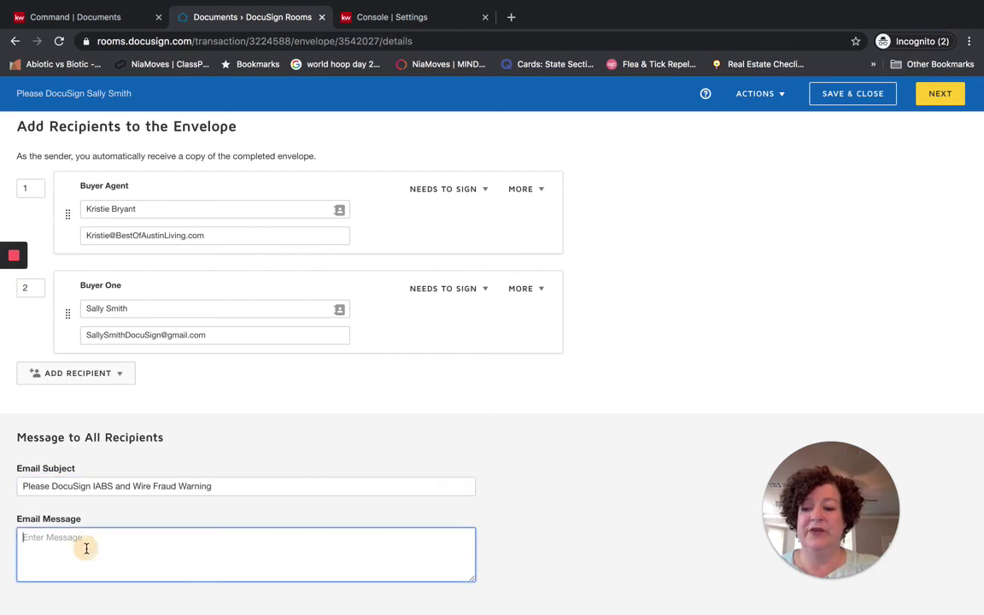
text(Please )
text(rea)
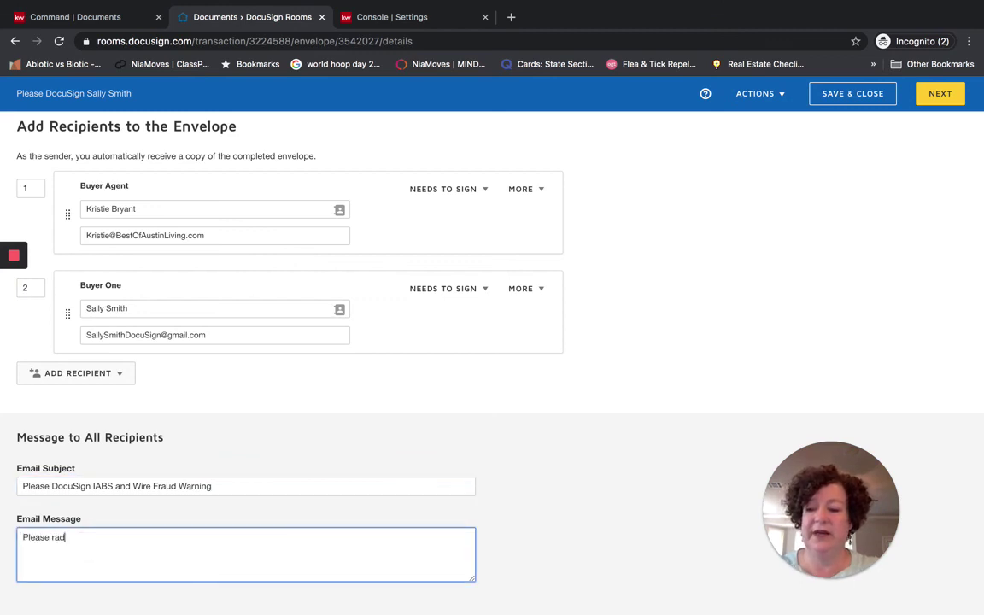
key(BackSpace)
text(ad,)
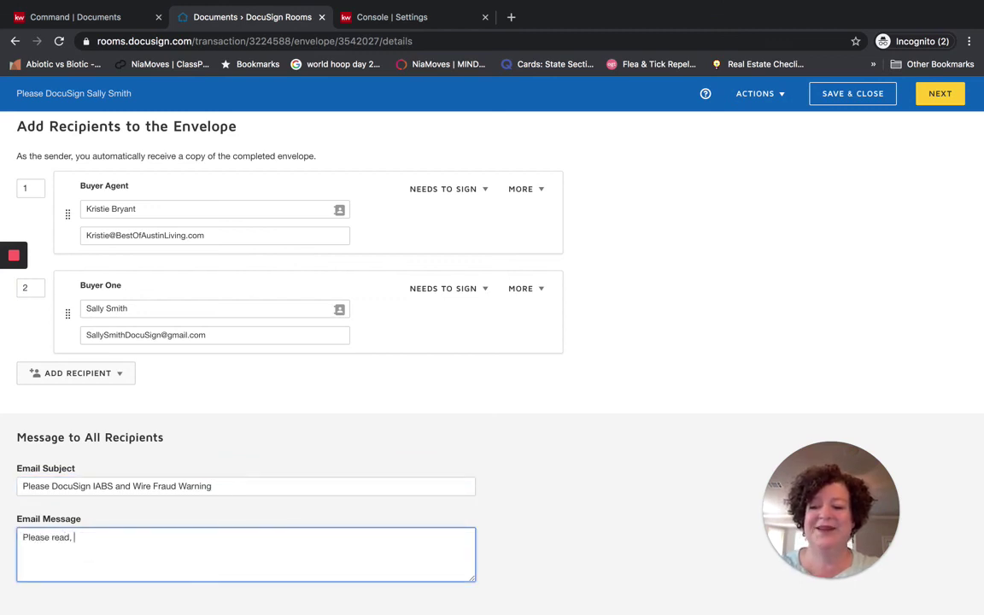
text( review, )
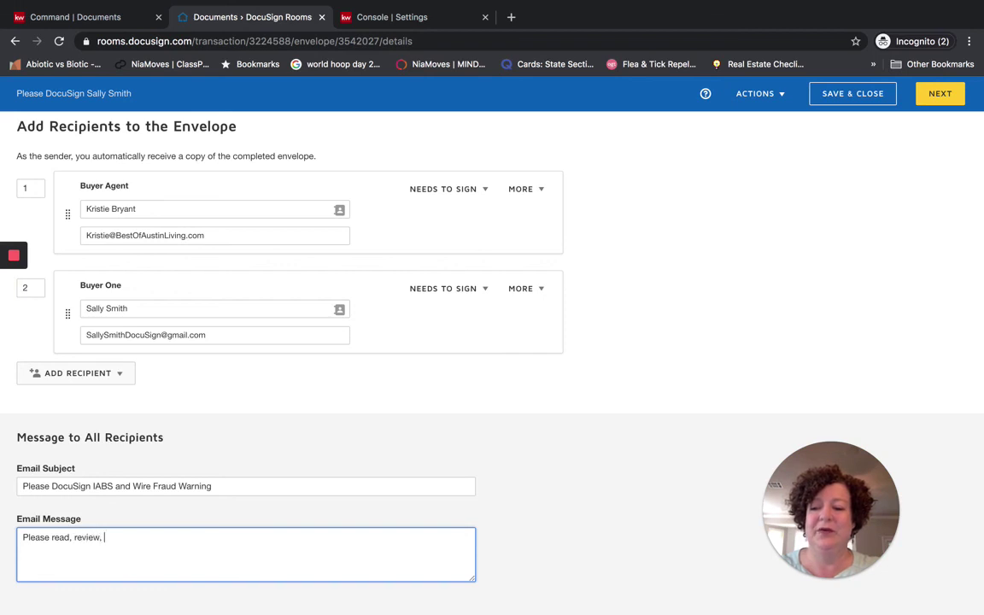
text(ask que)
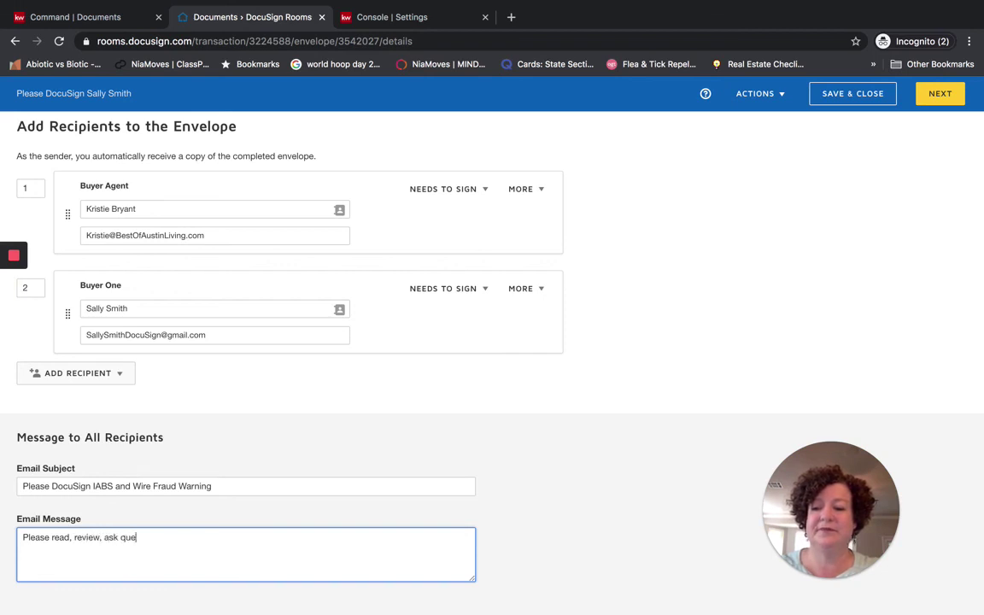
text(estions and the)
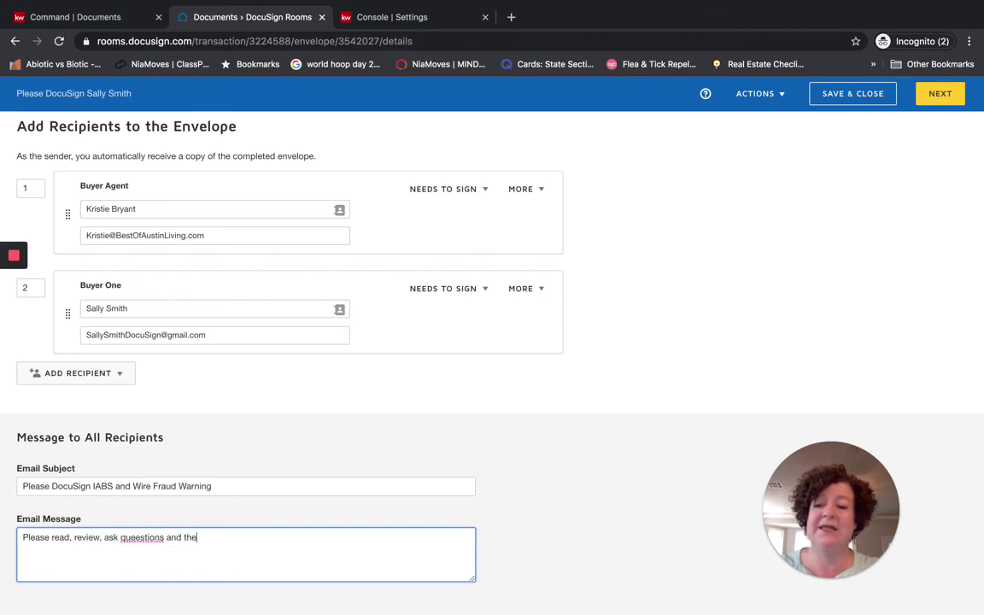
text(n sign.)
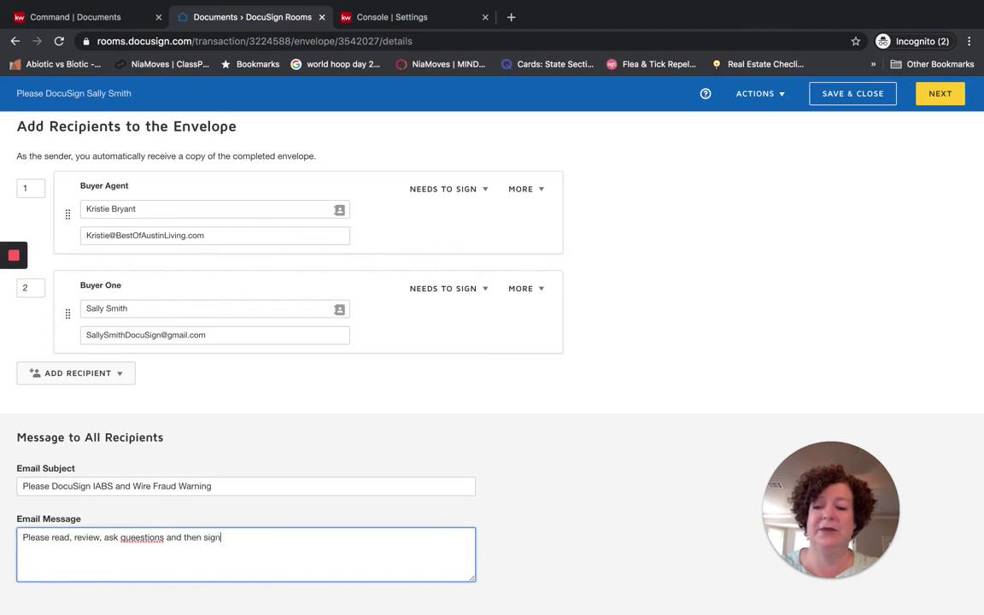
right_click(135, 536)
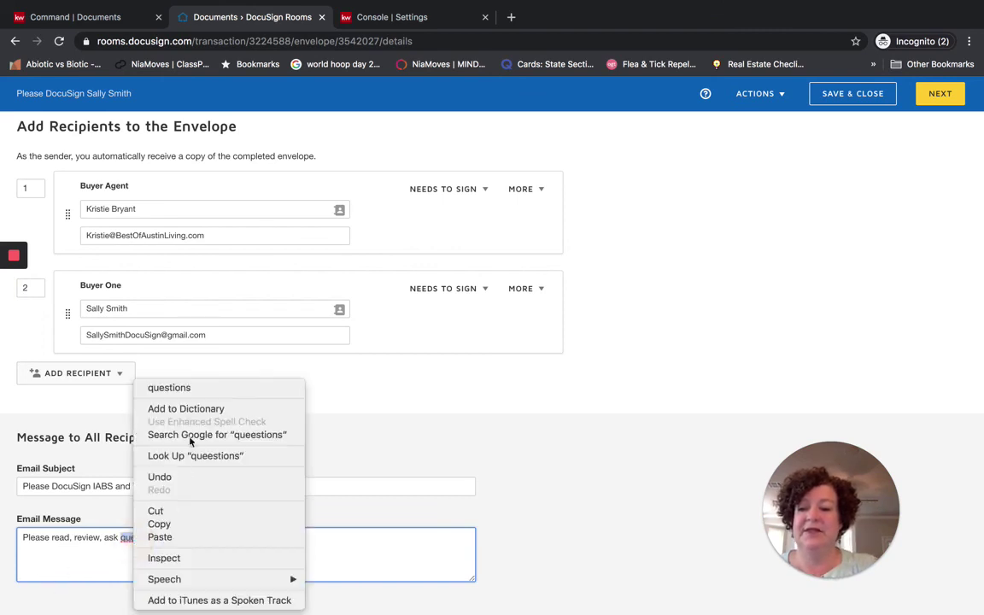
click(173, 387)
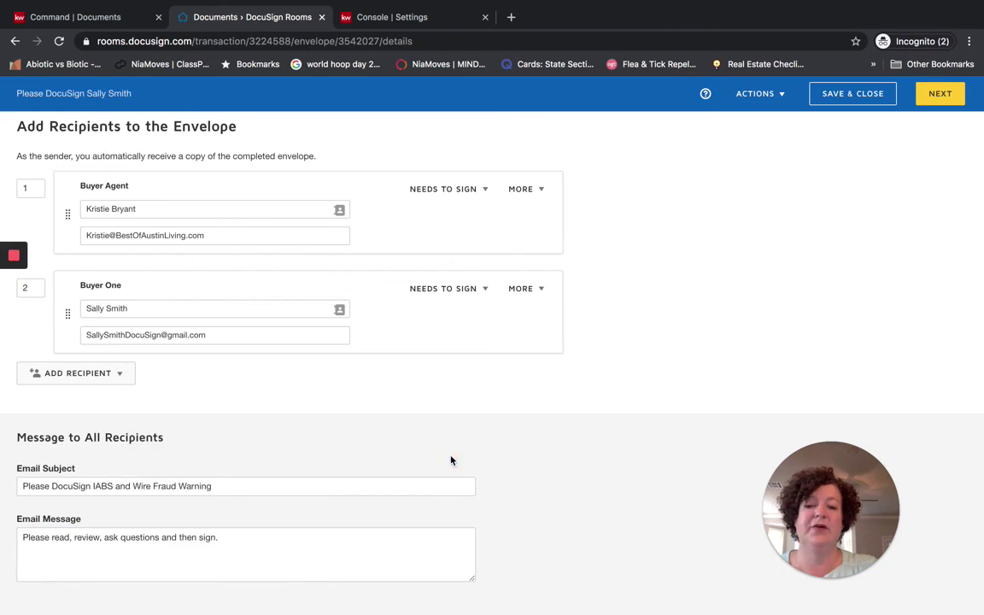
click(939, 93)
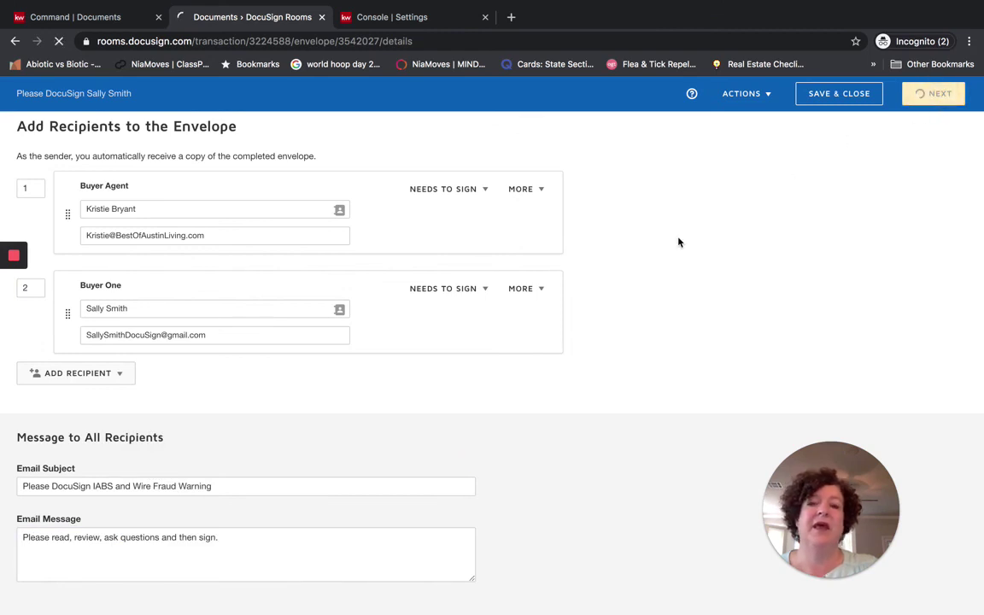